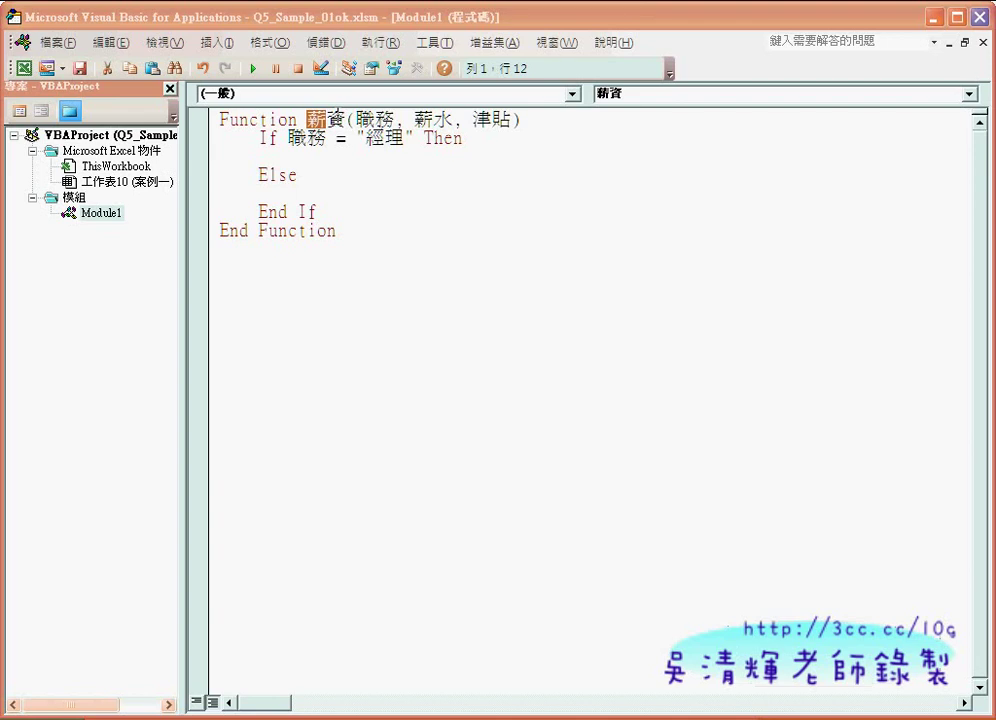
- Copy the function name 薪資 onto the empty line under the If
left_click_drag(334, 116, 350, 117)
right_click(332, 124)
left_click(362, 160)
left_click(328, 150)
right_click(328, 150)
left_click(360, 207)
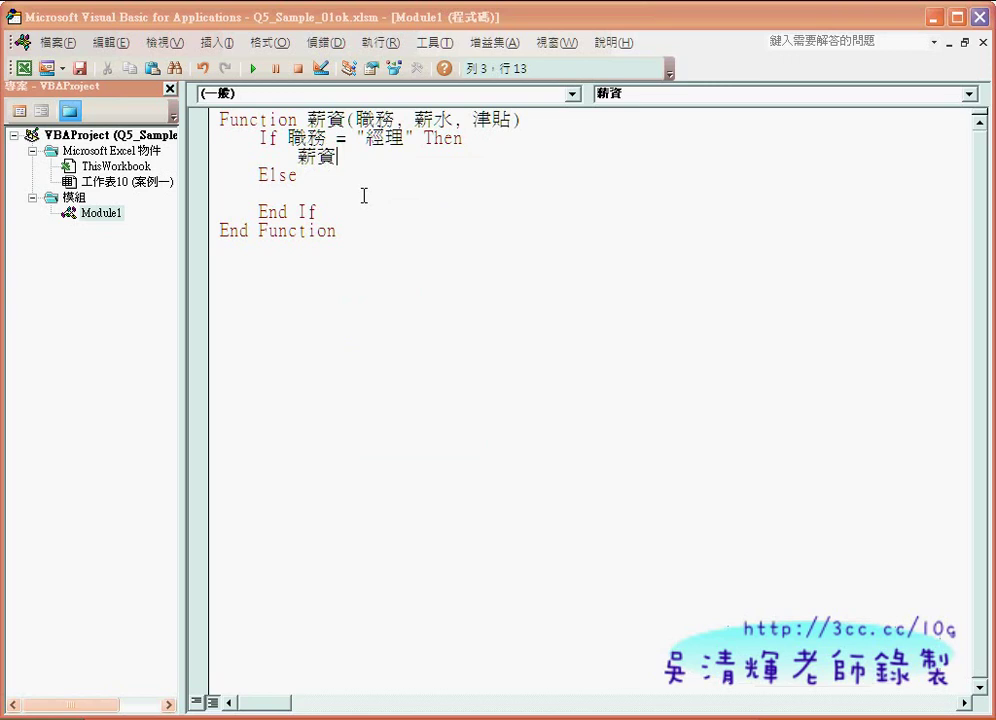
- Add = after 薪資 on that line, leaving an incomplete 薪資= assignment
type("ㄦ")
key("BackSpace")
type("=\"")
key("BackSpace")
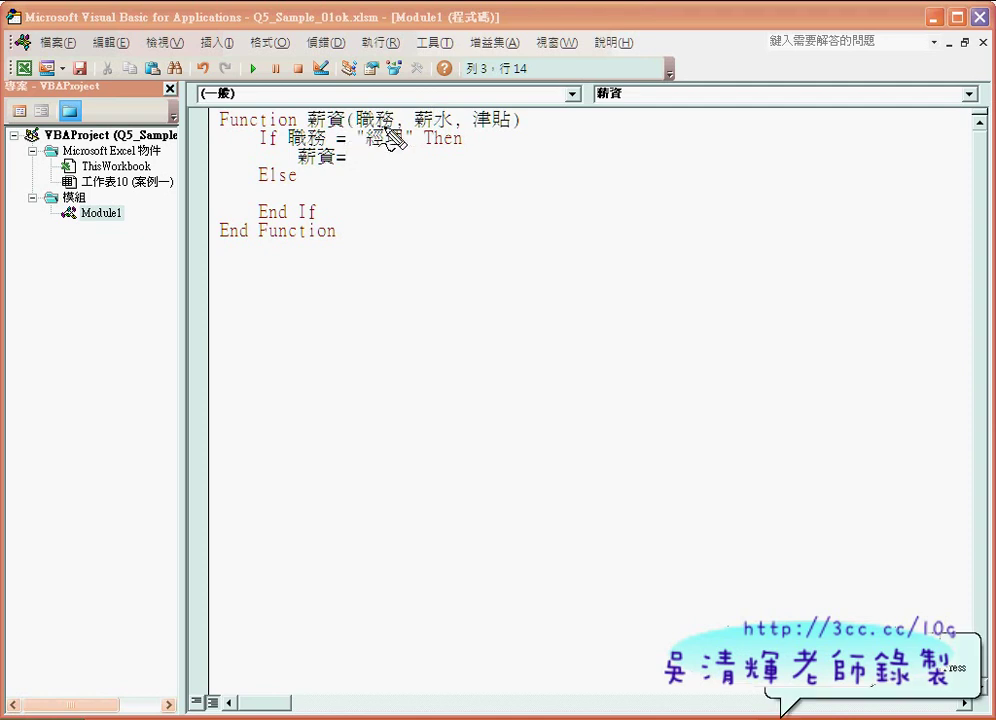
type("總理")
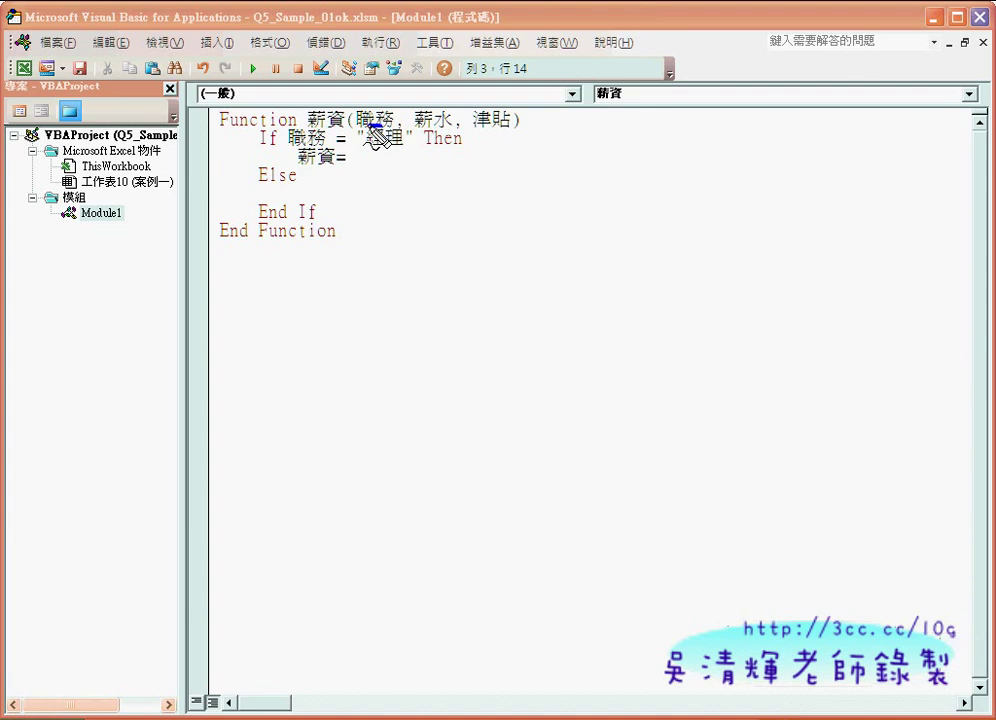
mouse_move(378, 125)
left_mouse_down()
mouse_move(386, 127)
mouse_move(334, 143)
left_mouse_up()
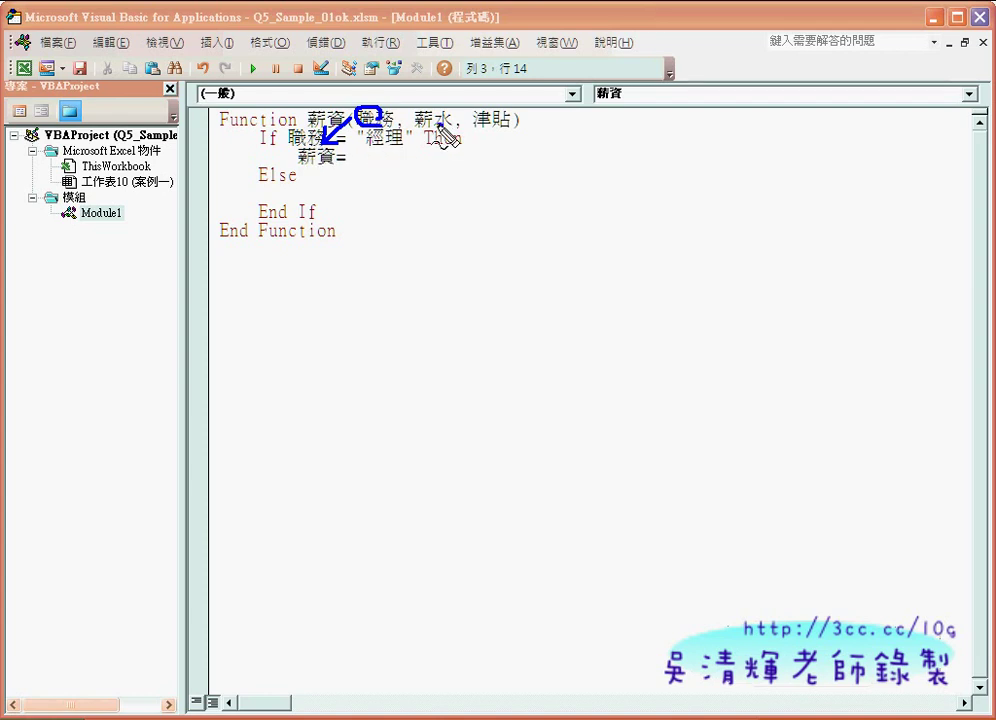
left_click_drag(442, 118, 363, 160)
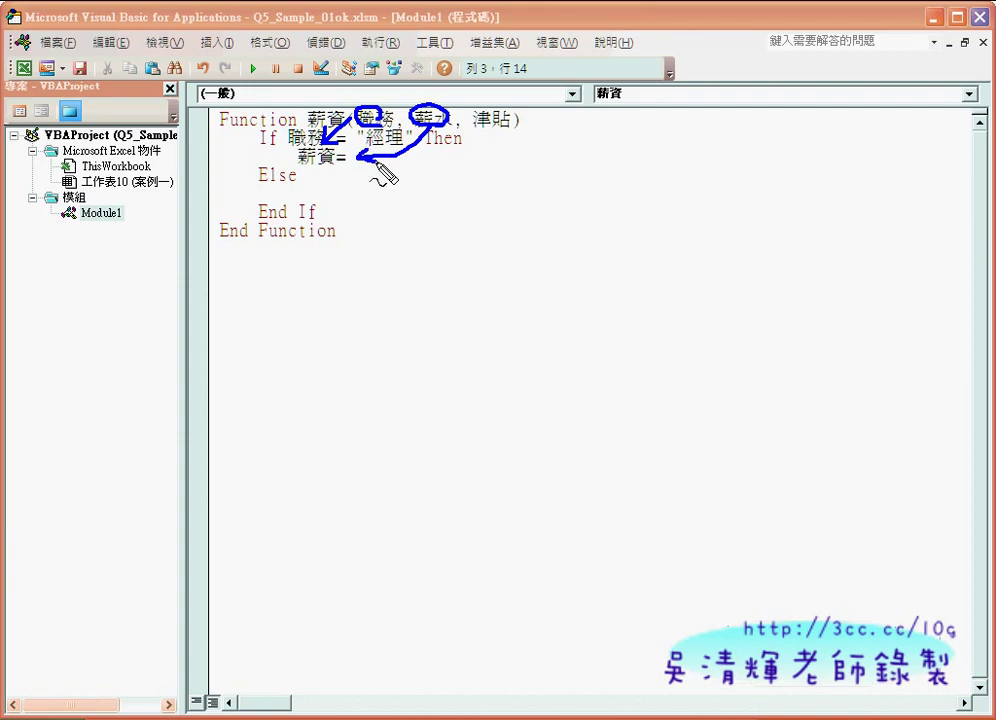
key("Escape")
left_click(455, 220)
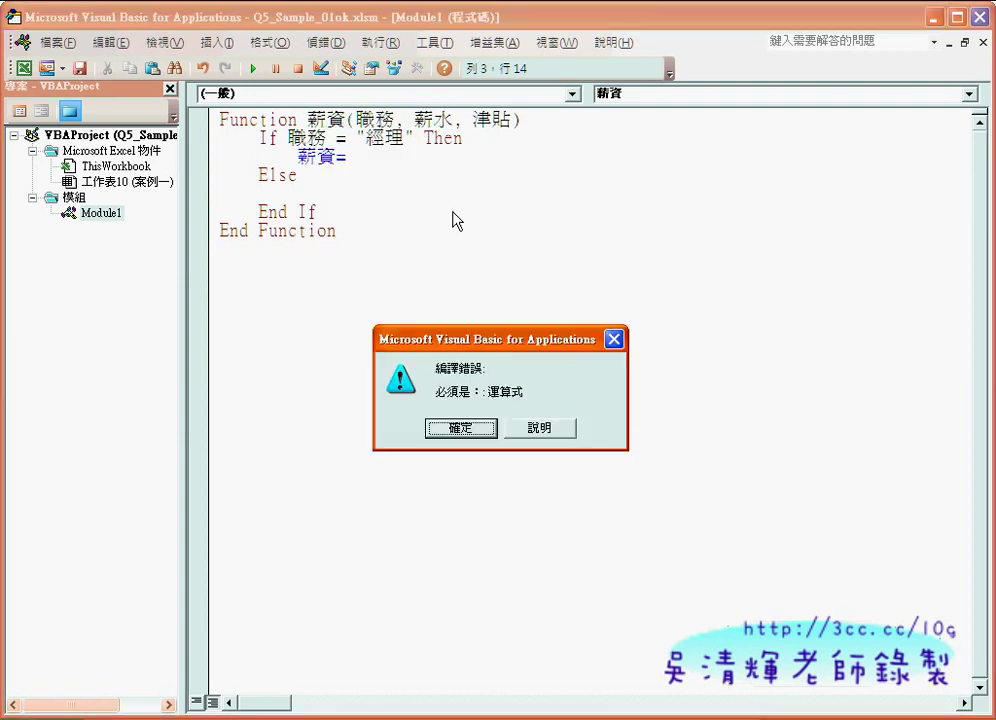
- Dismiss the compile error and append the parameter 薪水 so the line reads 薪資 = 薪水
left_click(466, 430)
left_click_drag(416, 119, 453, 119)
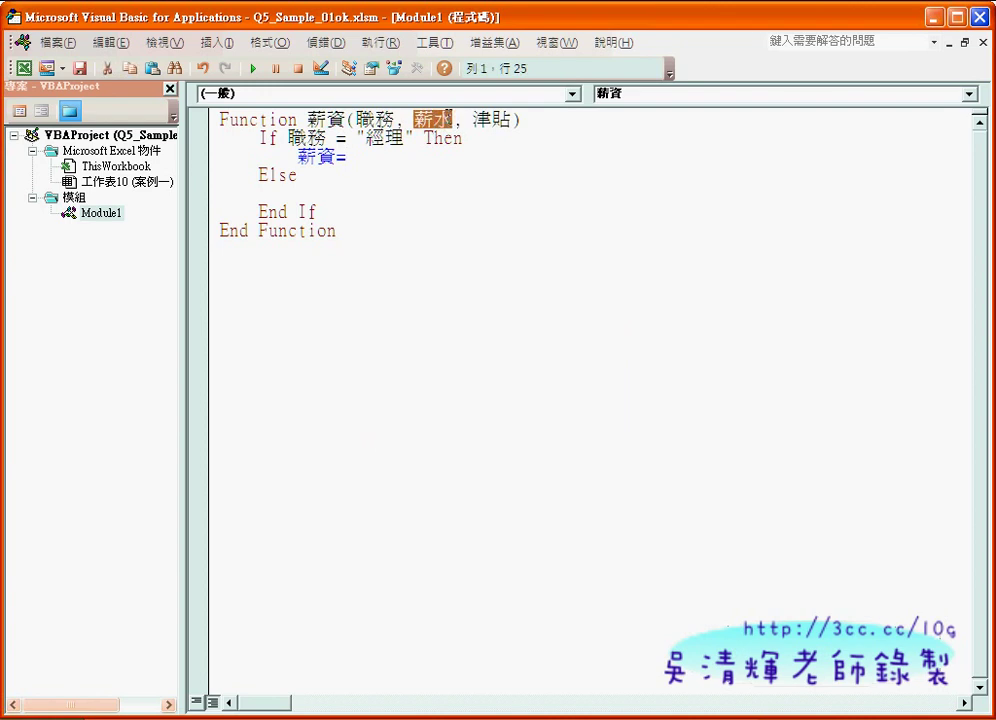
right_click(445, 120)
left_click(470, 153)
left_click(383, 157)
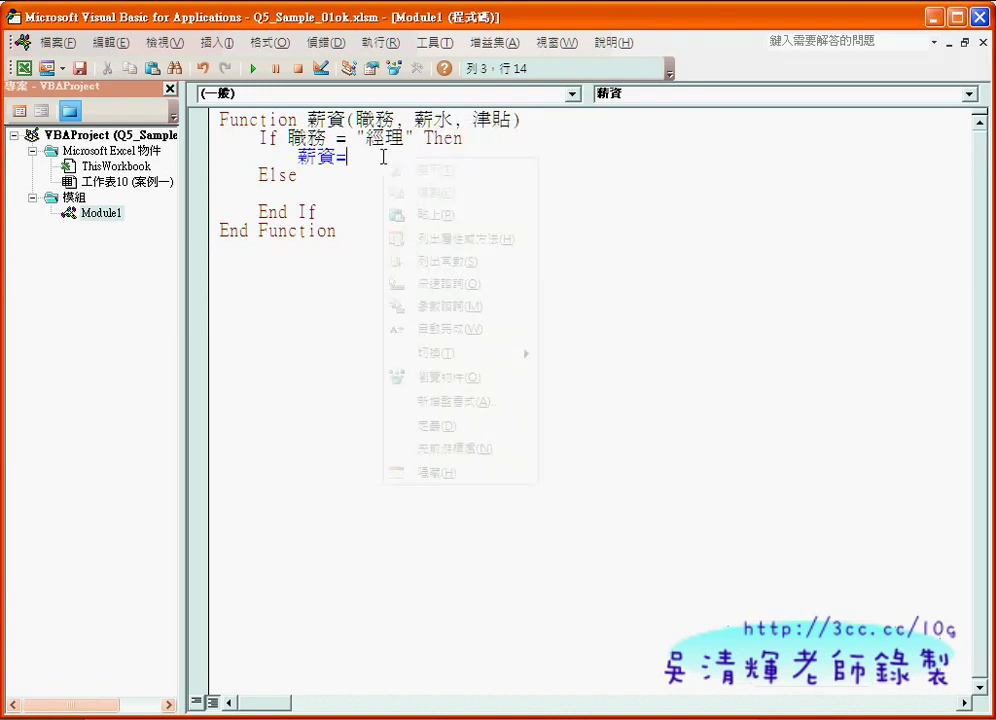
left_click(420, 213)
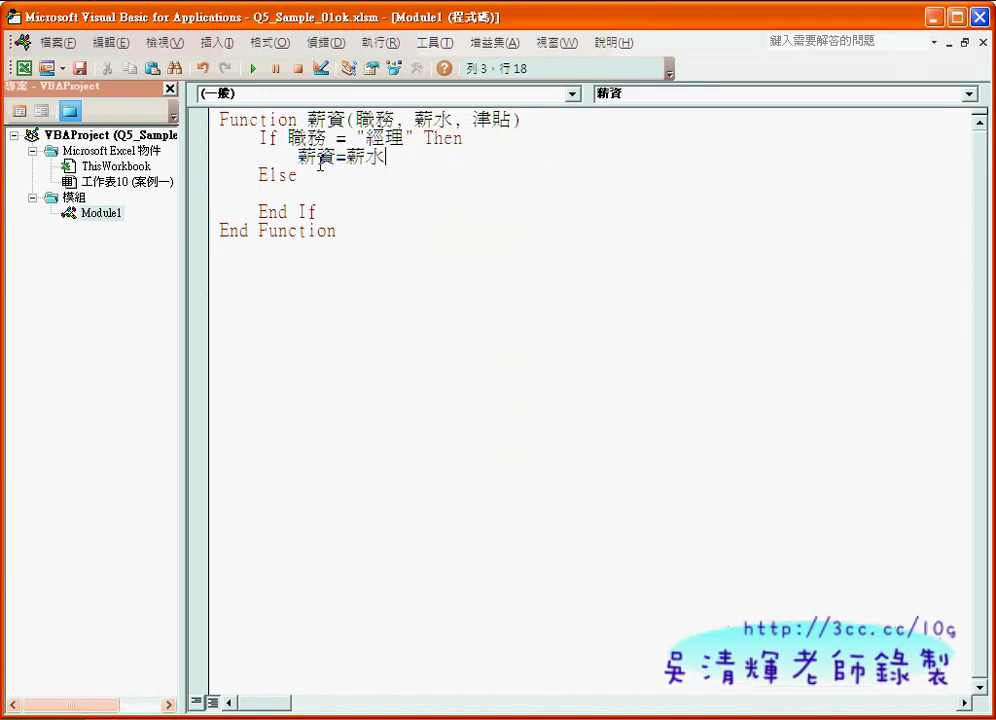
- Copy the whole 薪資 = 薪水 line for reuse under Else
left_click_drag(297, 157, 384, 157)
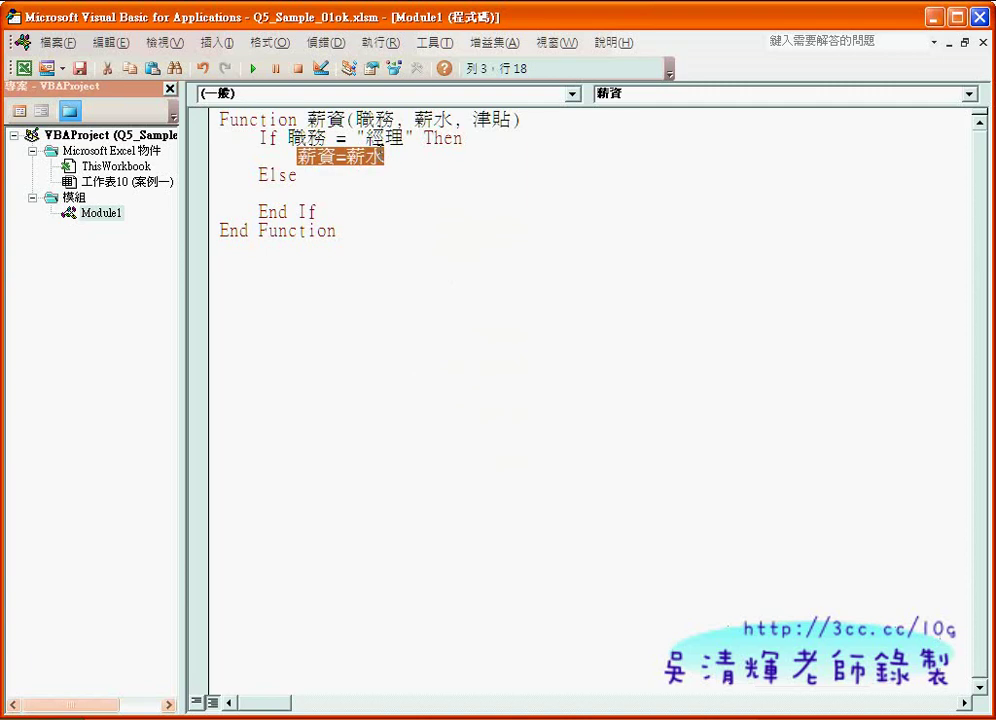
right_click(357, 158)
left_click(385, 192)
left_click(328, 188)
- Paste the 薪資 = 薪水 assignment, indented, under Else and copy the parameter 津貼
key("Tab")
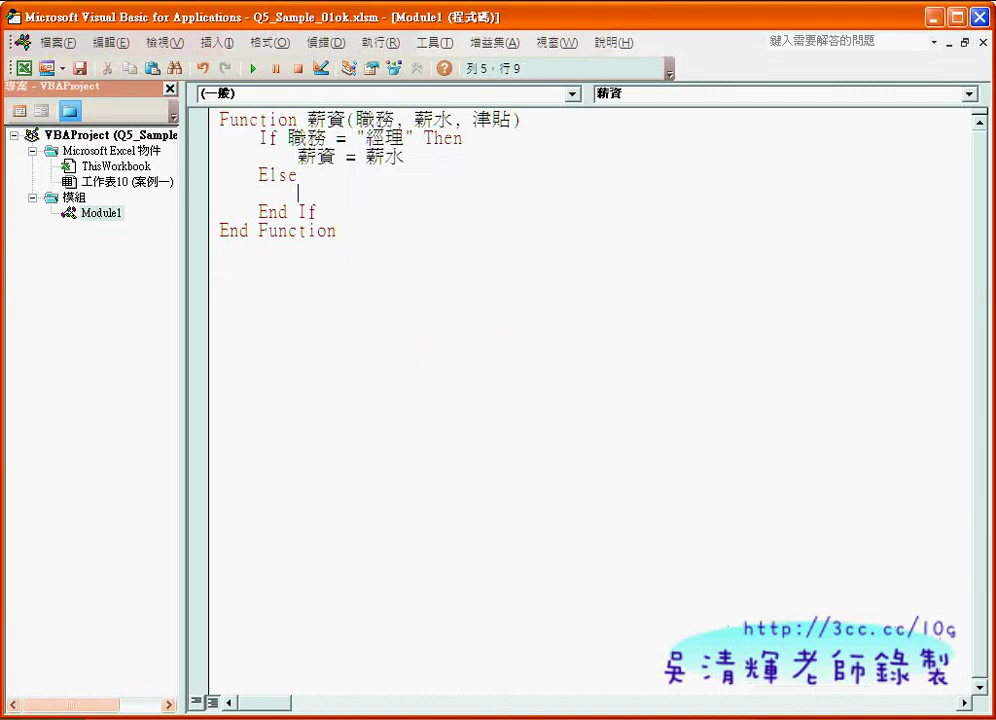
key("ctrl+v")
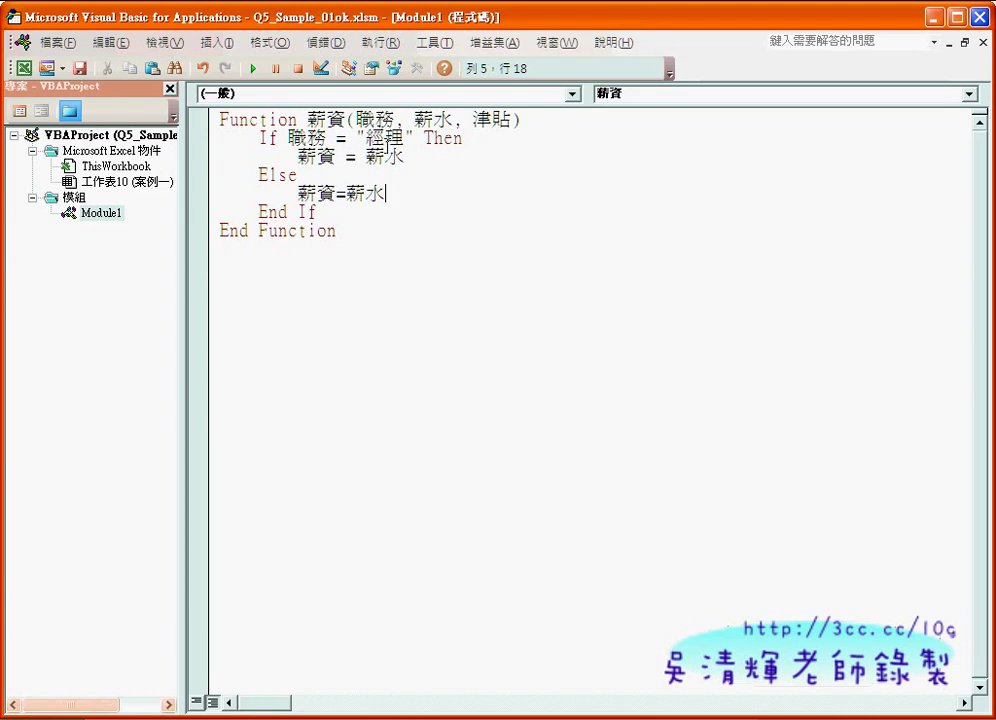
double_click(490, 119)
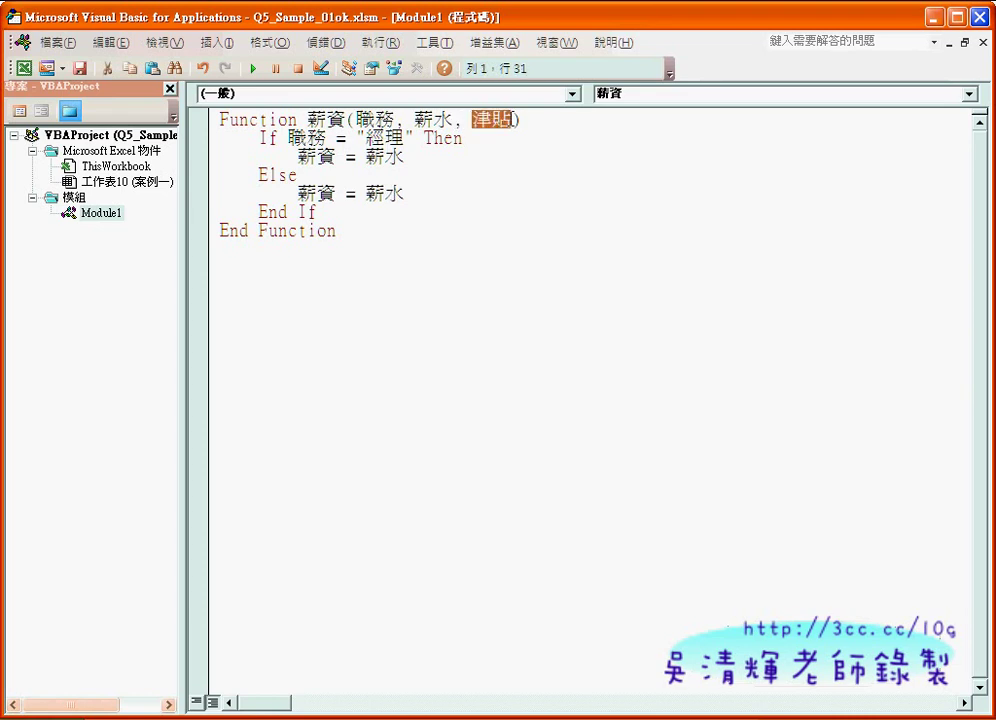
right_click(507, 127)
left_click(518, 157)
- Extend the Else line to 薪資 = 薪水 + 津貼 and minimize the VBA editor
left_click(429, 195)
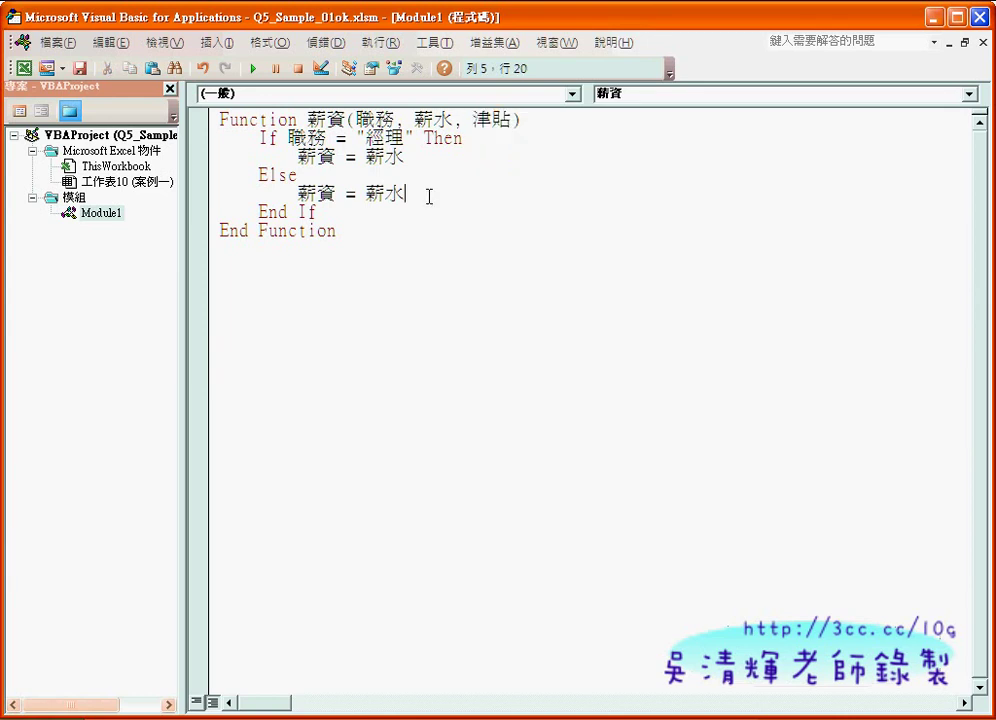
type("+")
key("ctrl+v")
left_click(456, 269)
left_click_drag(306, 119, 343, 119)
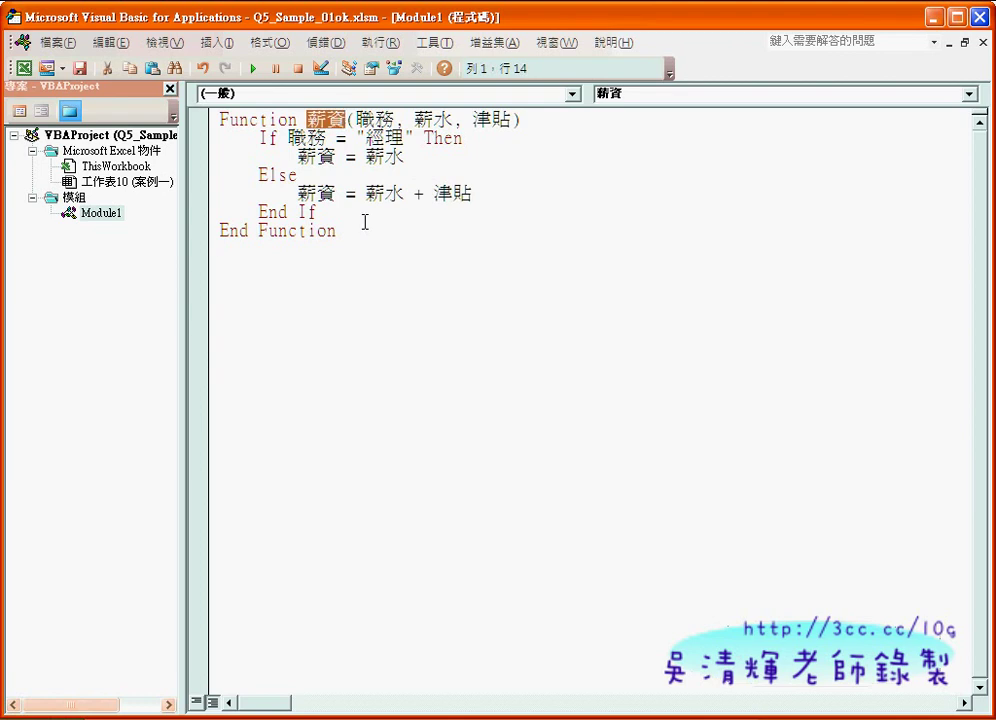
left_click(931, 22)
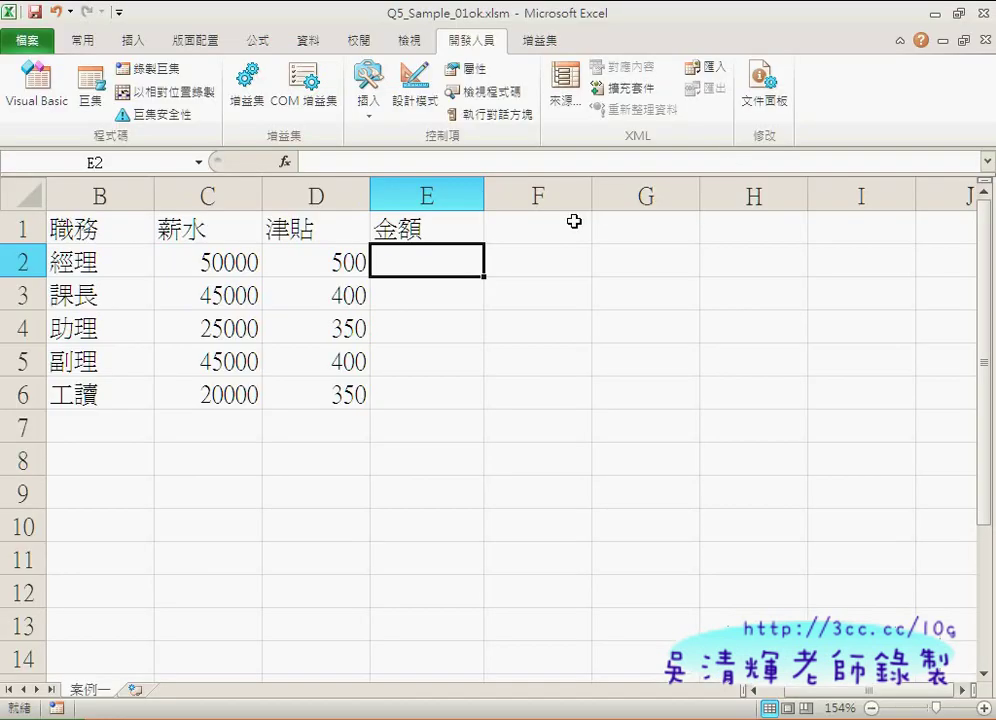
left_click(285, 162)
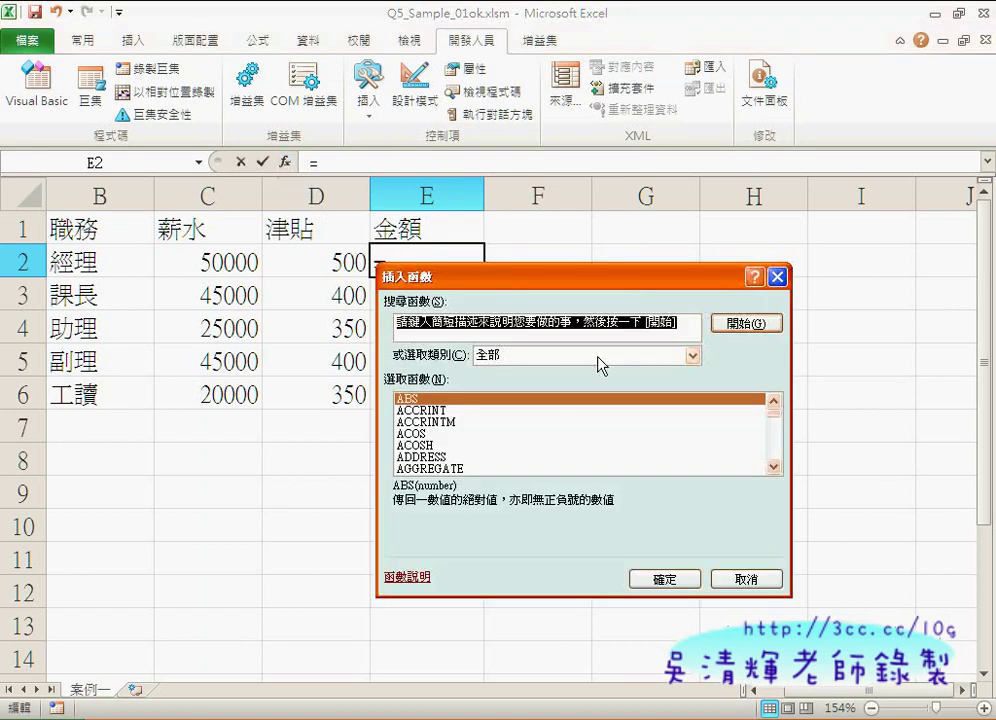
left_click(601, 362)
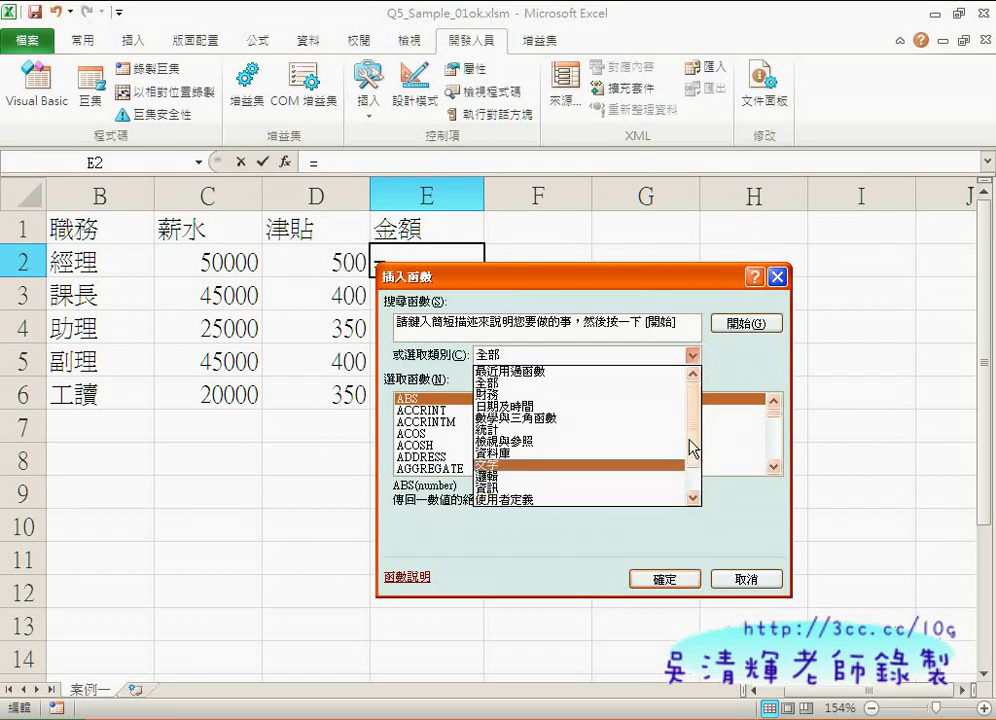
left_click(756, 378)
left_click_drag(776, 404, 779, 467)
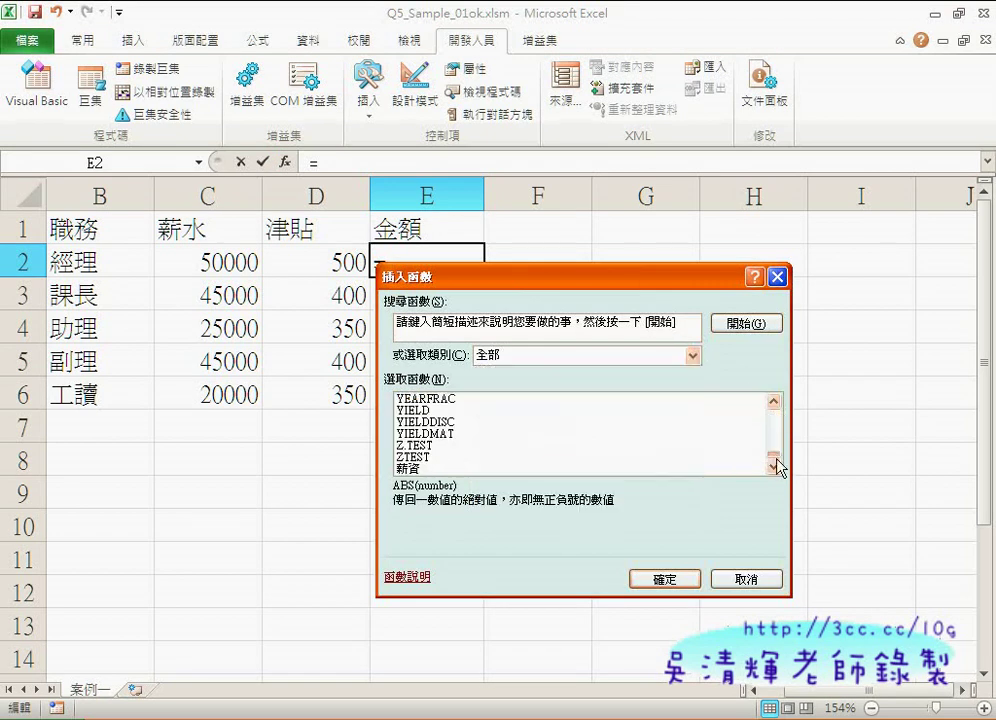
left_click(455, 468)
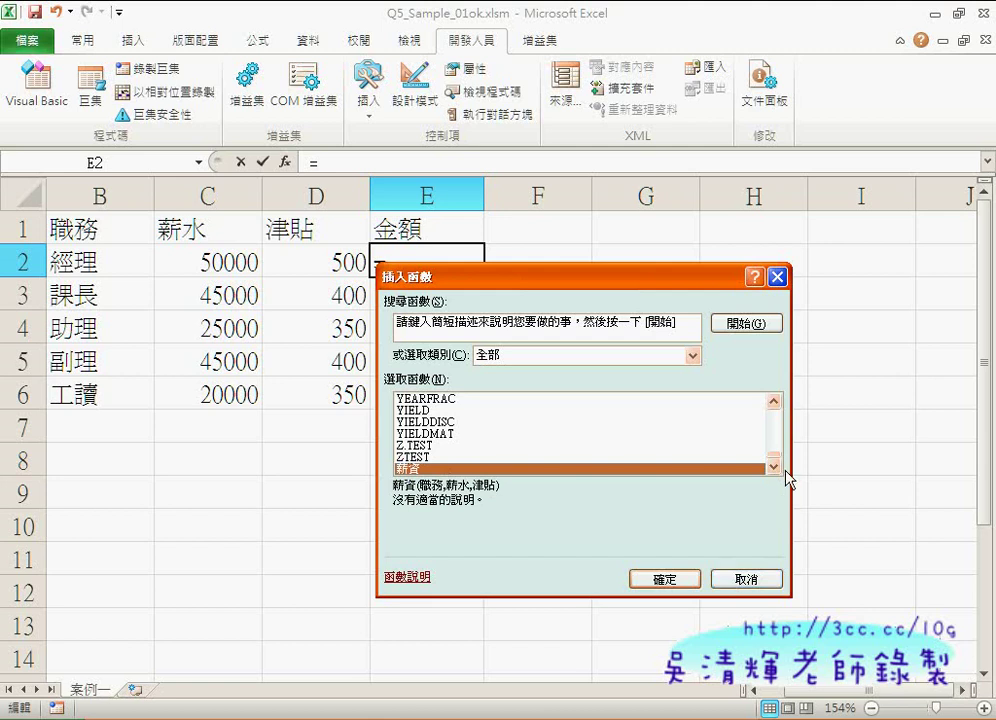
left_click_drag(774, 457, 775, 405)
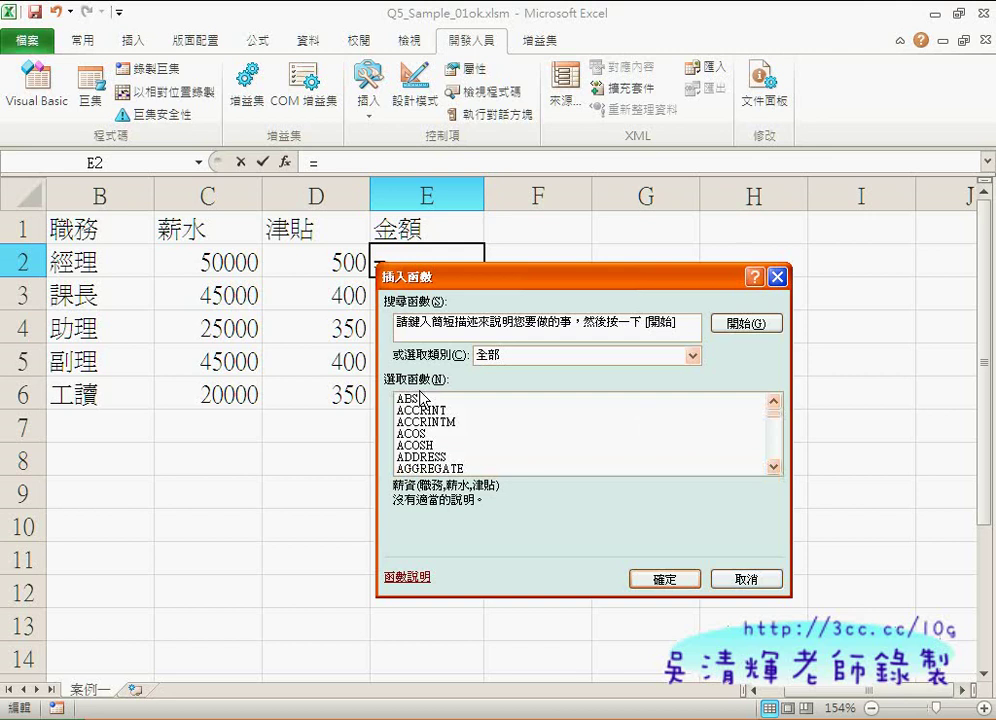
left_click(756, 580)
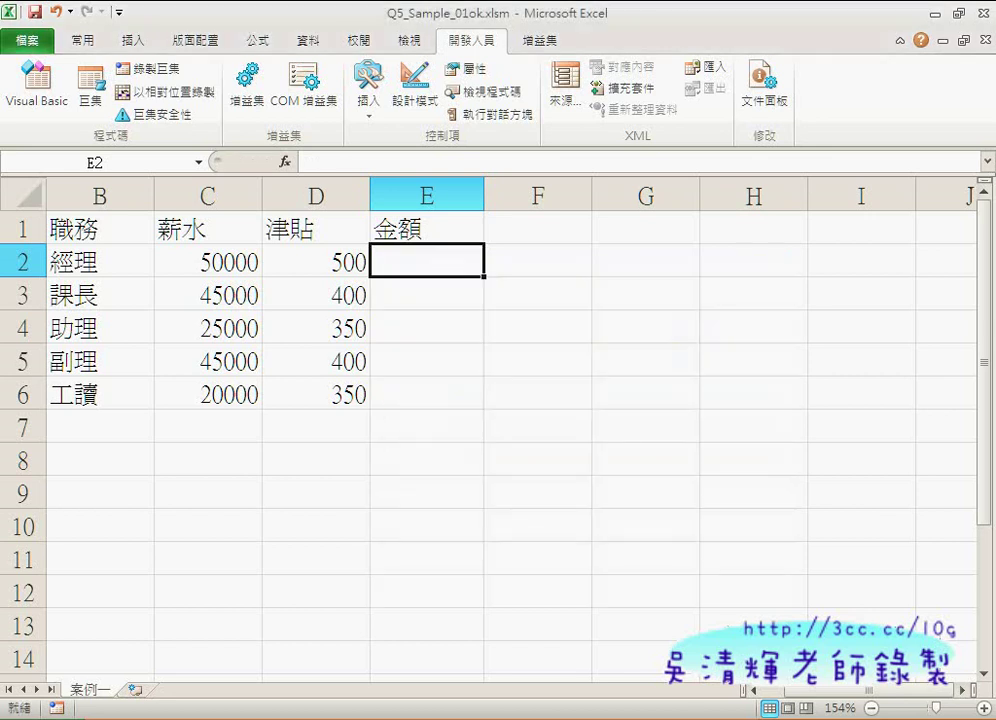
- Rename the function in its Function line to A薪資, clearing the error prompts
key("alt+F11")
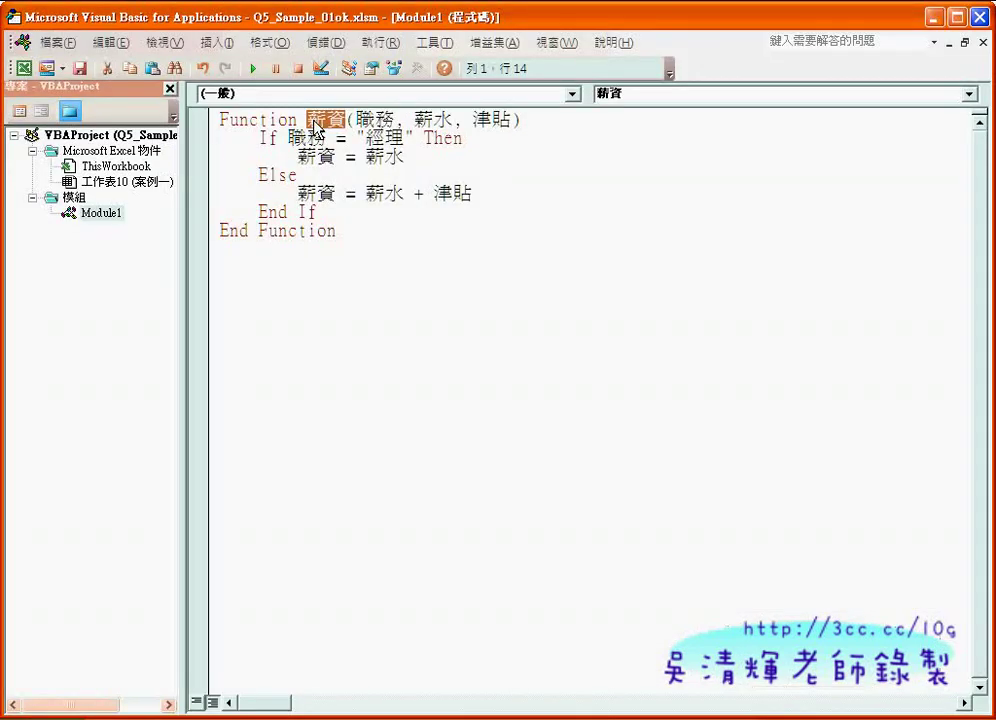
left_click(314, 124)
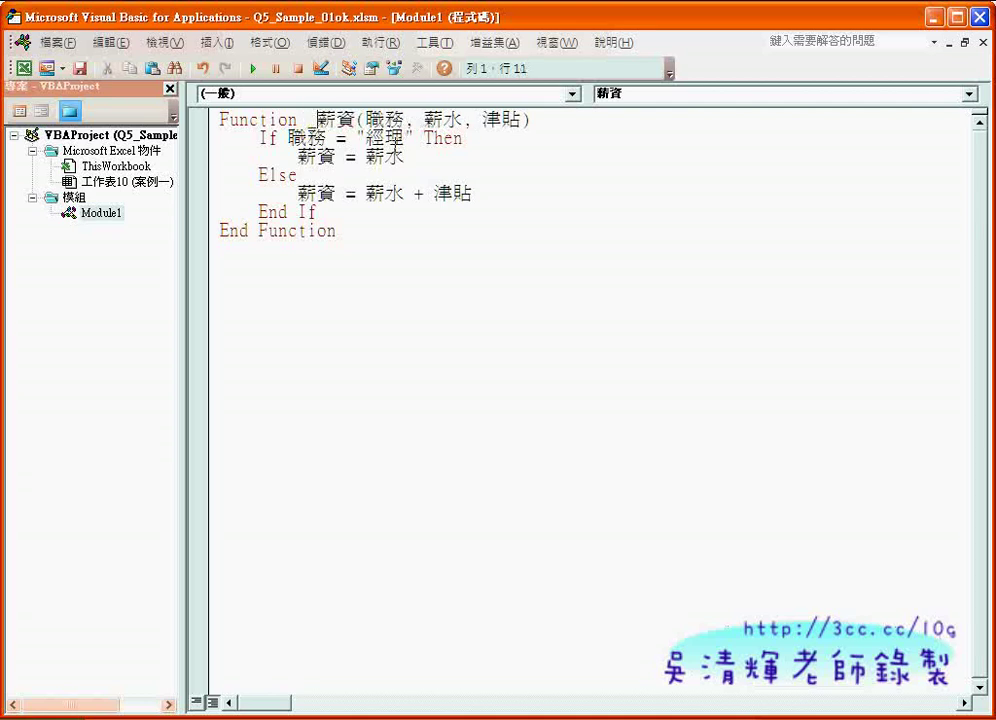
left_click(236, 119)
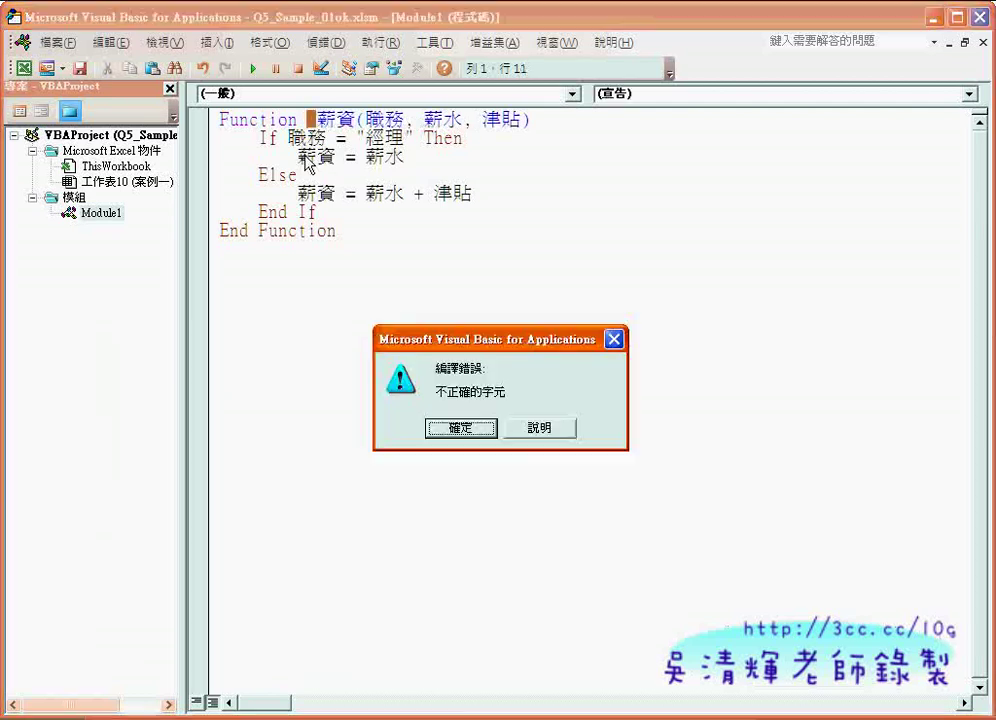
left_click(461, 428)
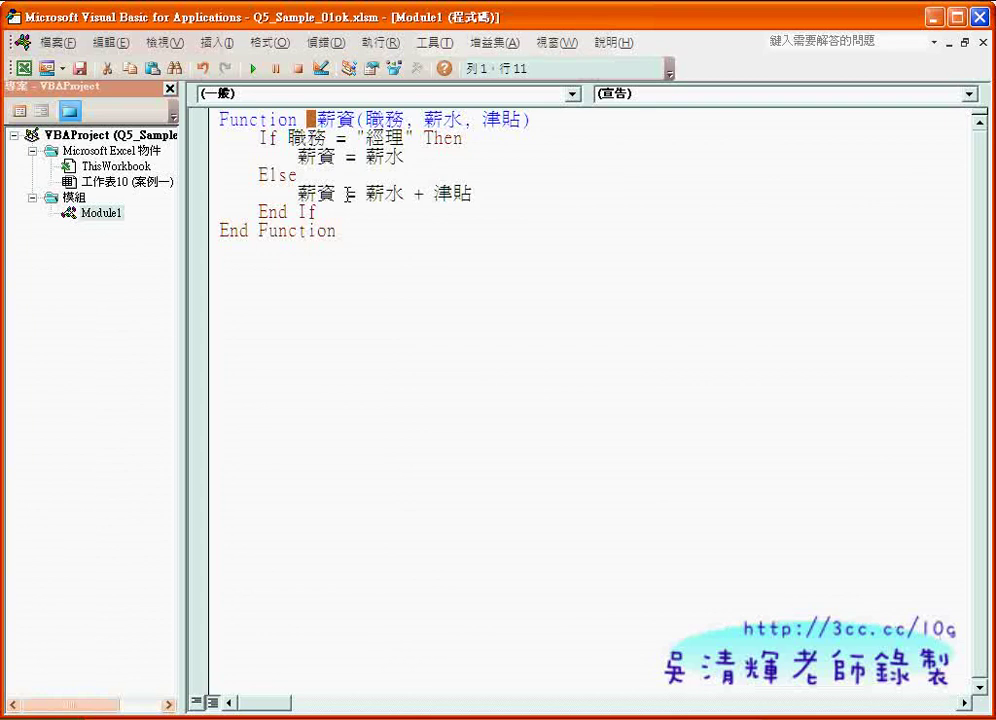
left_click(357, 236)
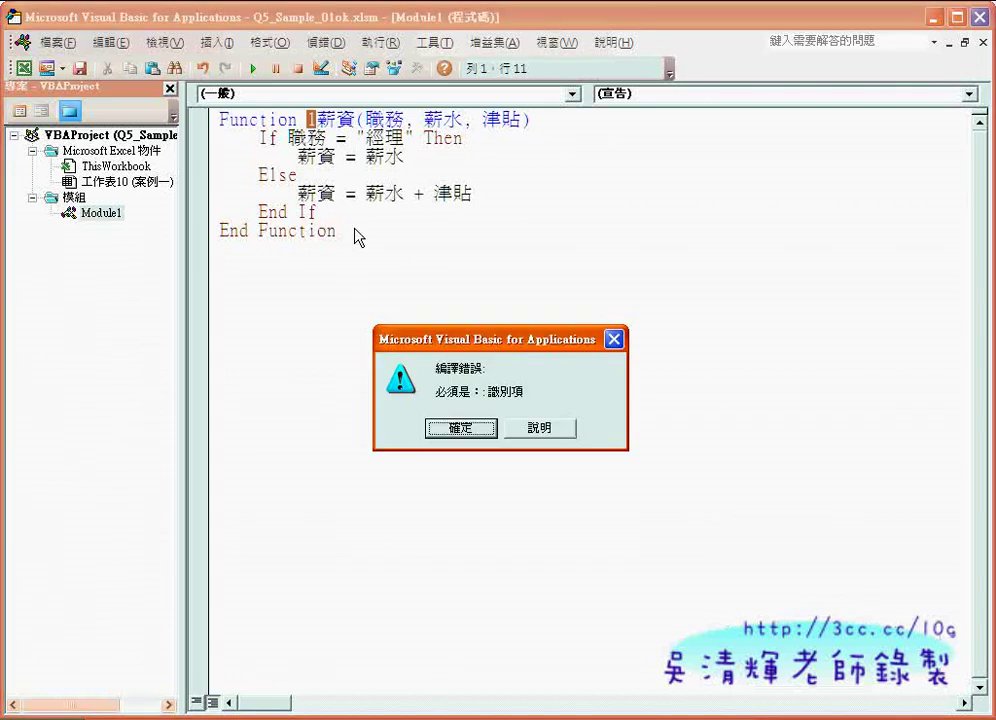
left_click(461, 428)
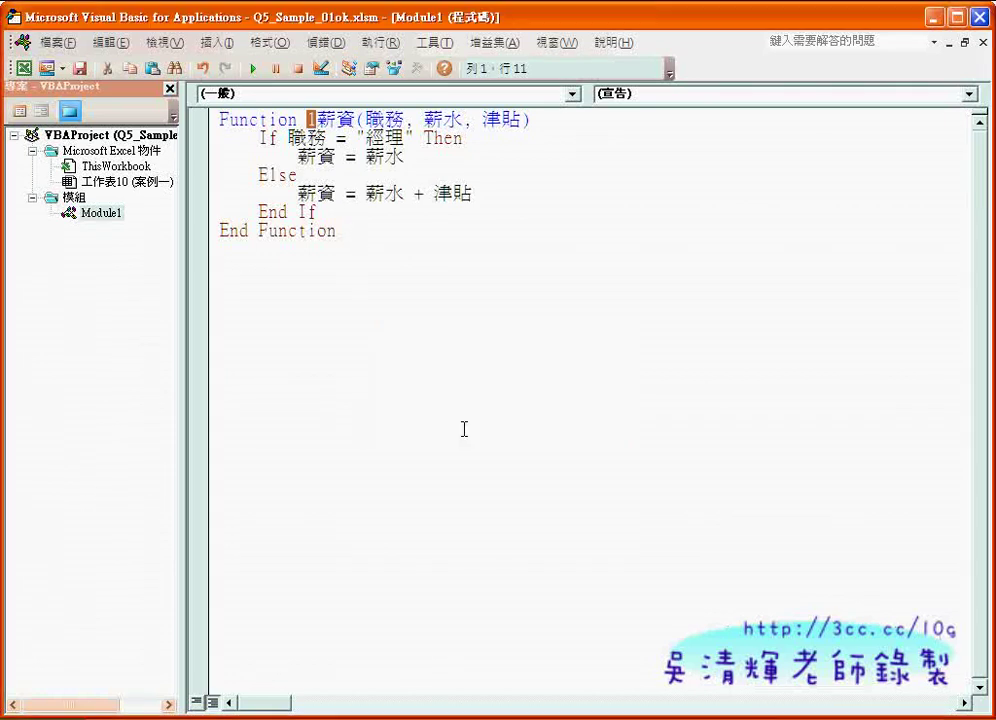
type("A")
left_click(303, 137)
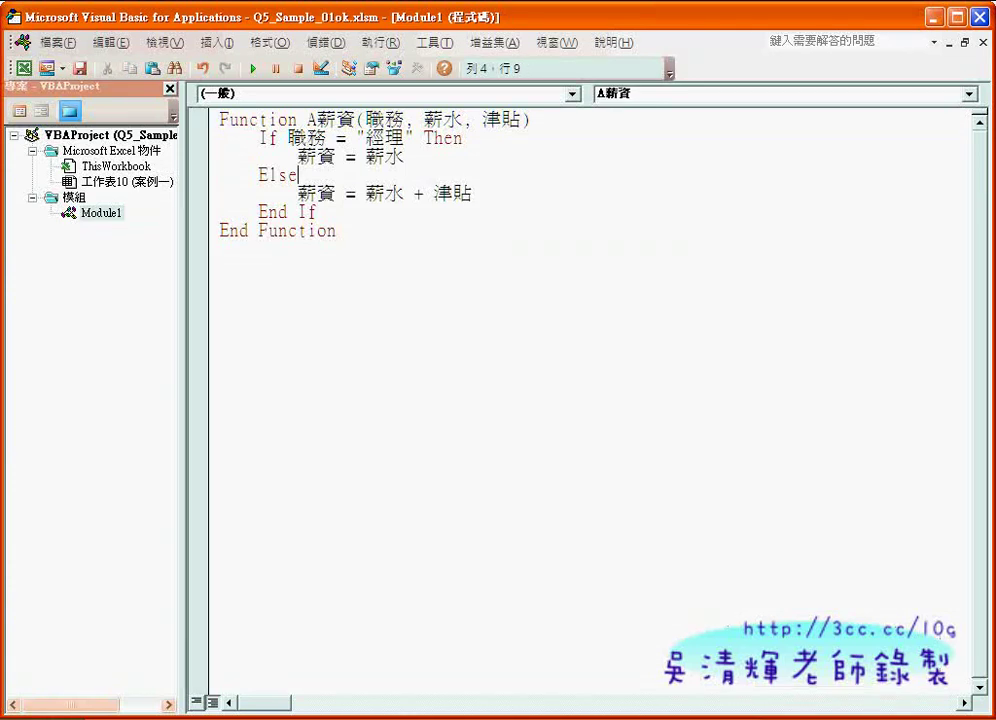
- Rename both return-value assignments in the If/Else to A薪資
left_click(297, 157)
type("A")
left_click(297, 193)
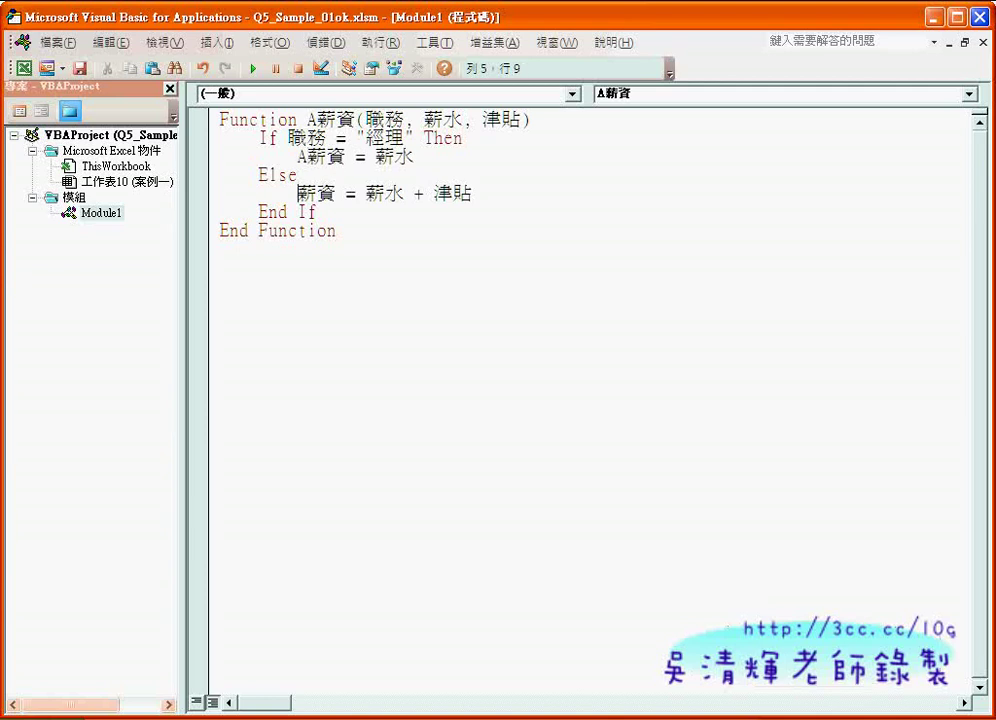
type("A")
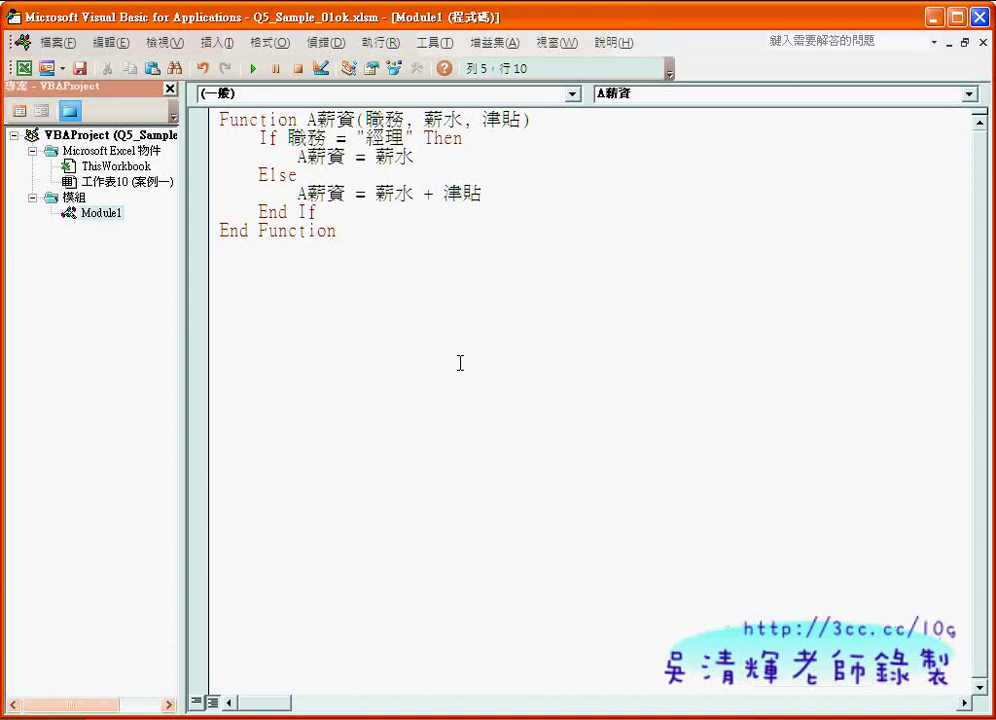
left_click(460, 362)
- In Excel, open Insert Function for cell E2 and scroll down the function list
left_click(590, 718)
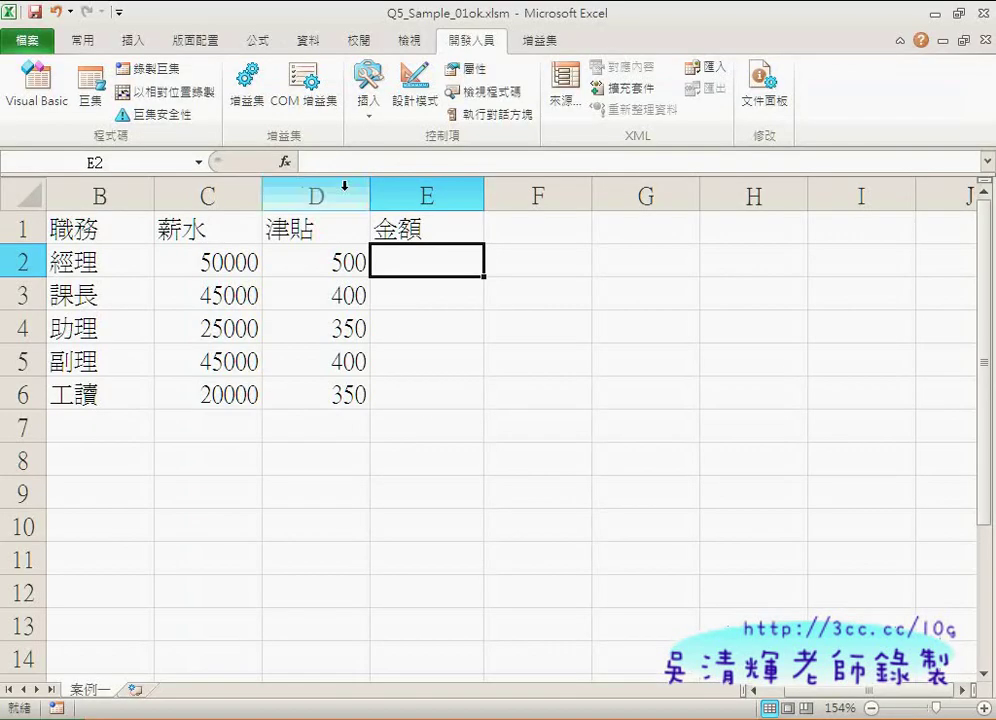
left_click(285, 161)
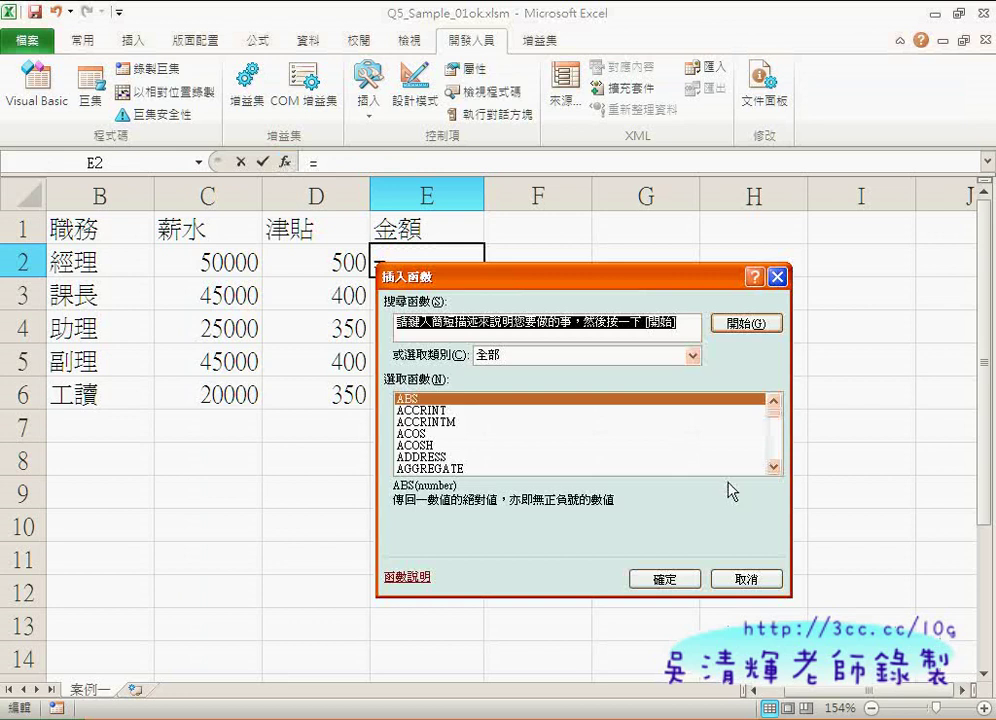
left_click(778, 467)
left_click(778, 467)
left_click(778, 467)
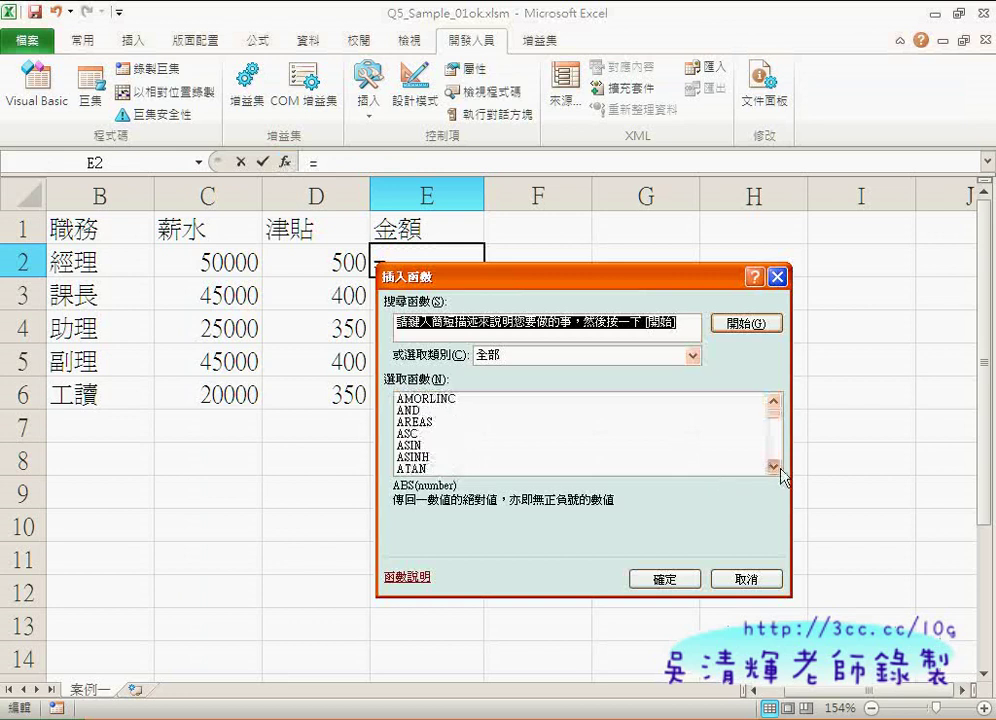
left_click(778, 467)
left_click(778, 467)
left_click(775, 466)
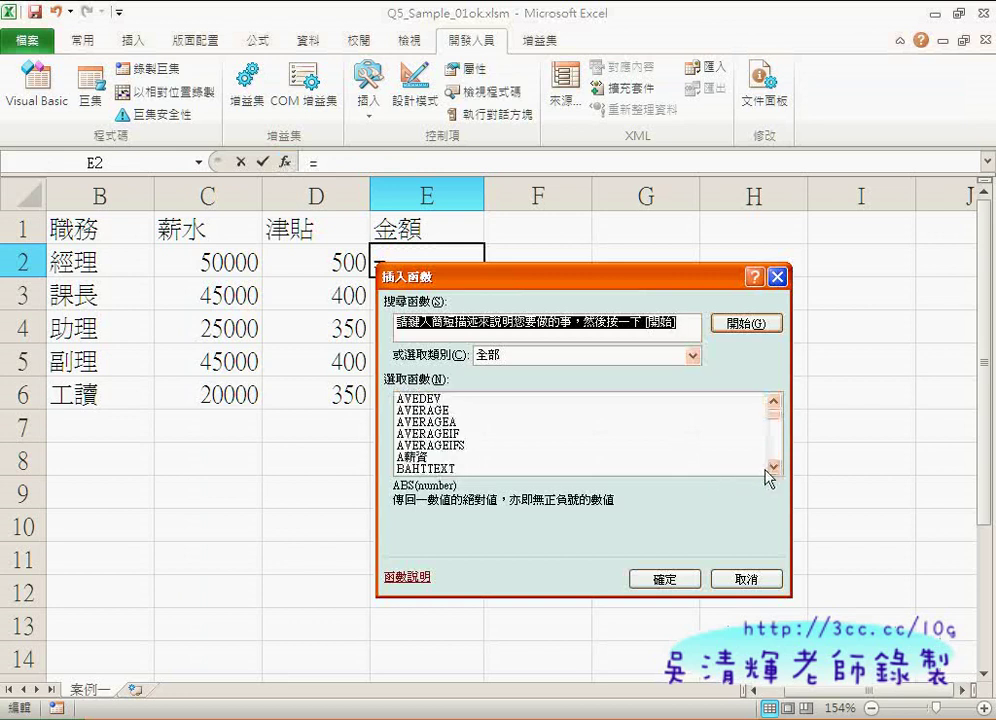
- Check the A薪資 function's arguments, cancel without inserting, and return to the VBA editor
left_click(418, 458)
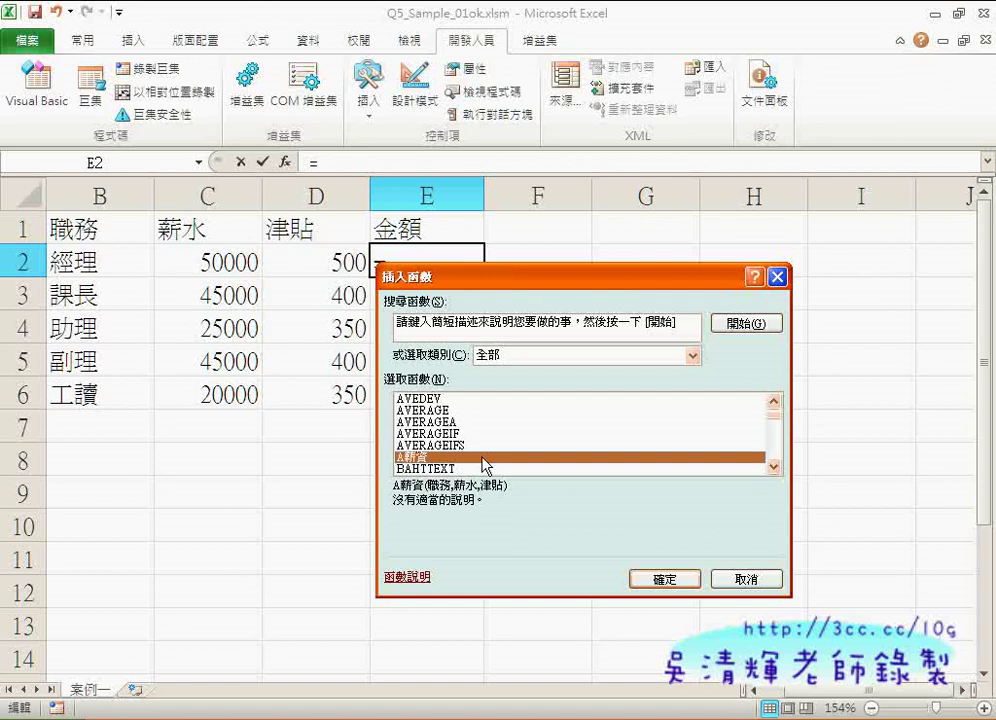
left_click_drag(781, 424, 776, 404)
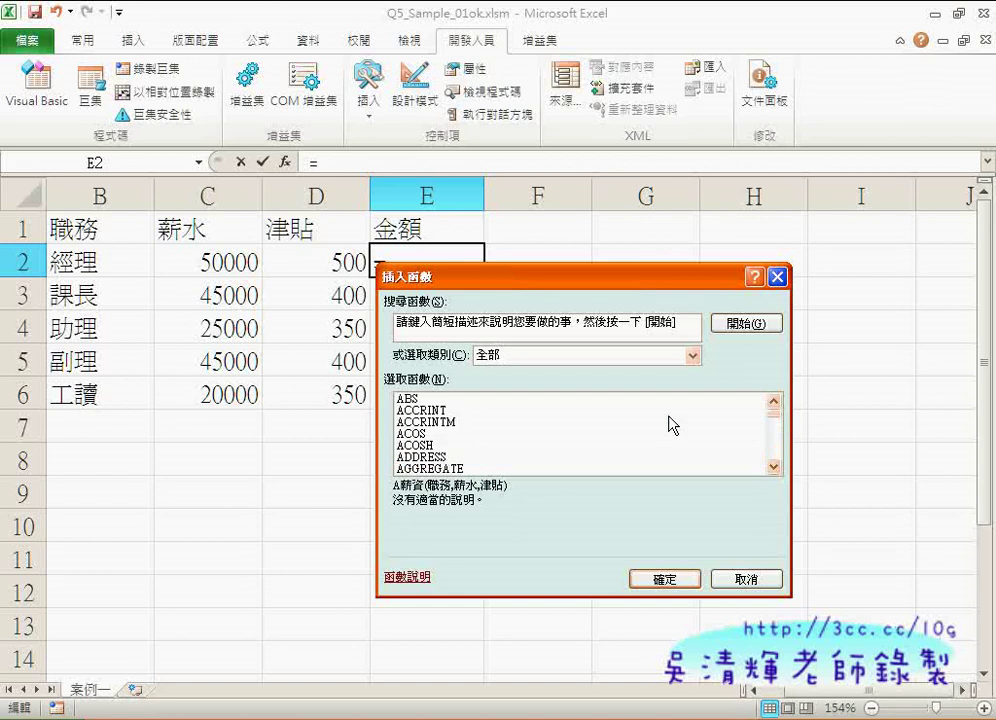
left_click(746, 579)
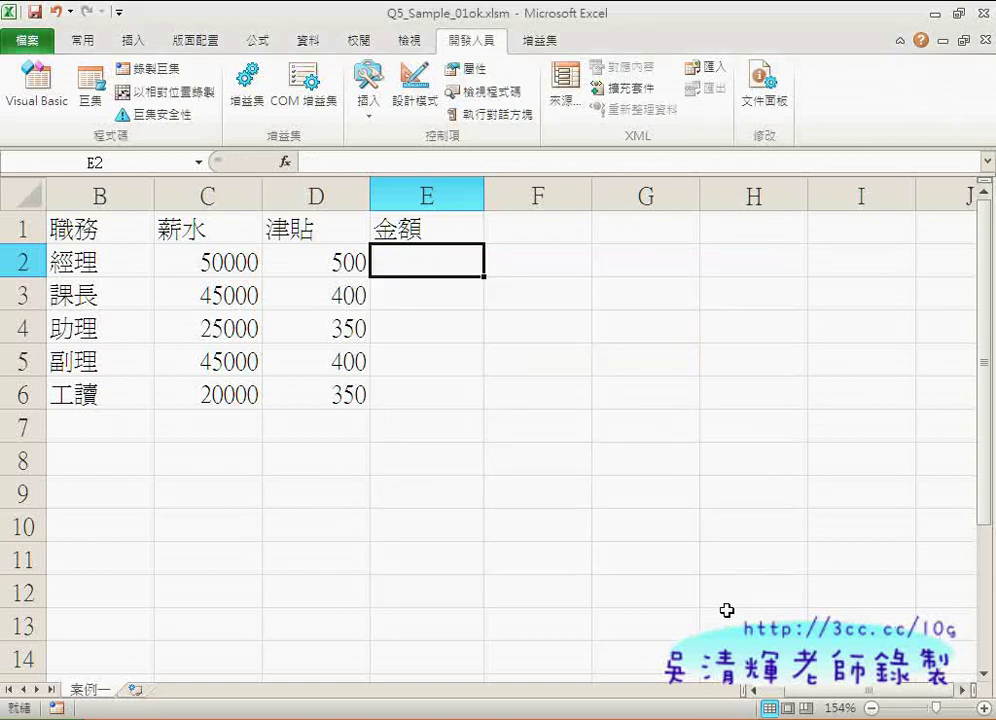
key("alt+F11")
- Add another A to the function name and both assignments, making them AA薪資
left_click(318, 120)
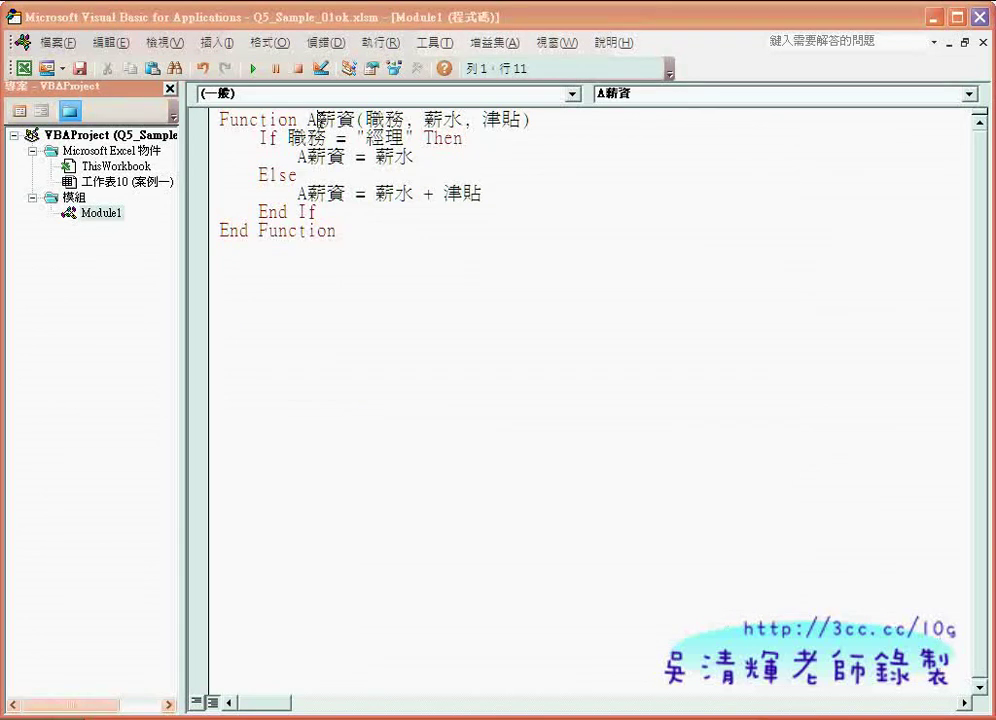
type("A")
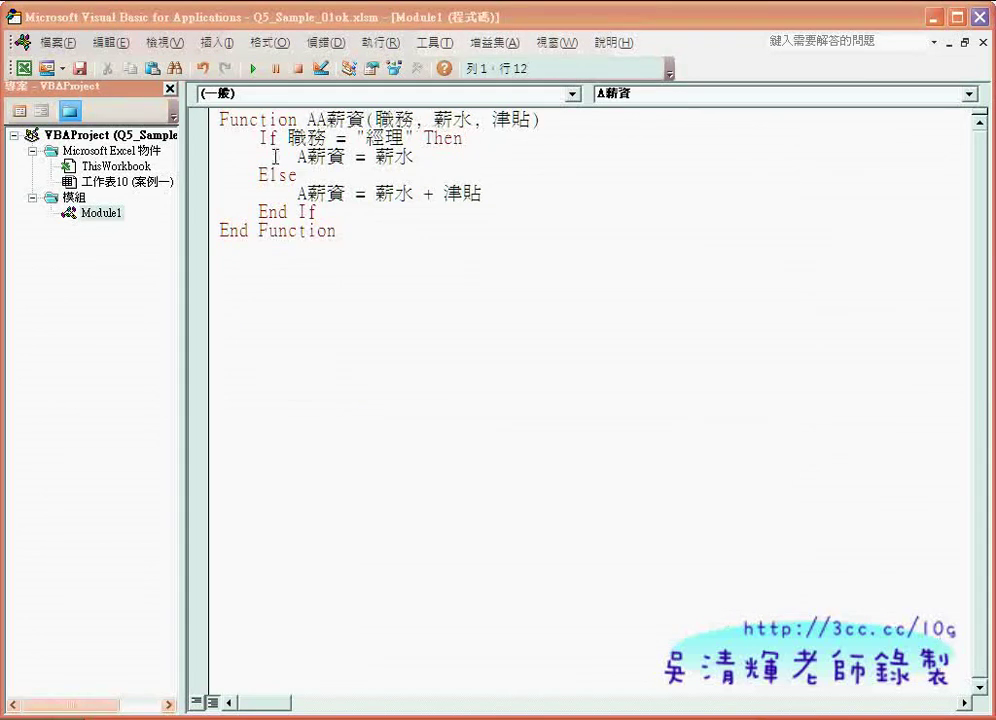
left_click(301, 157)
type("A")
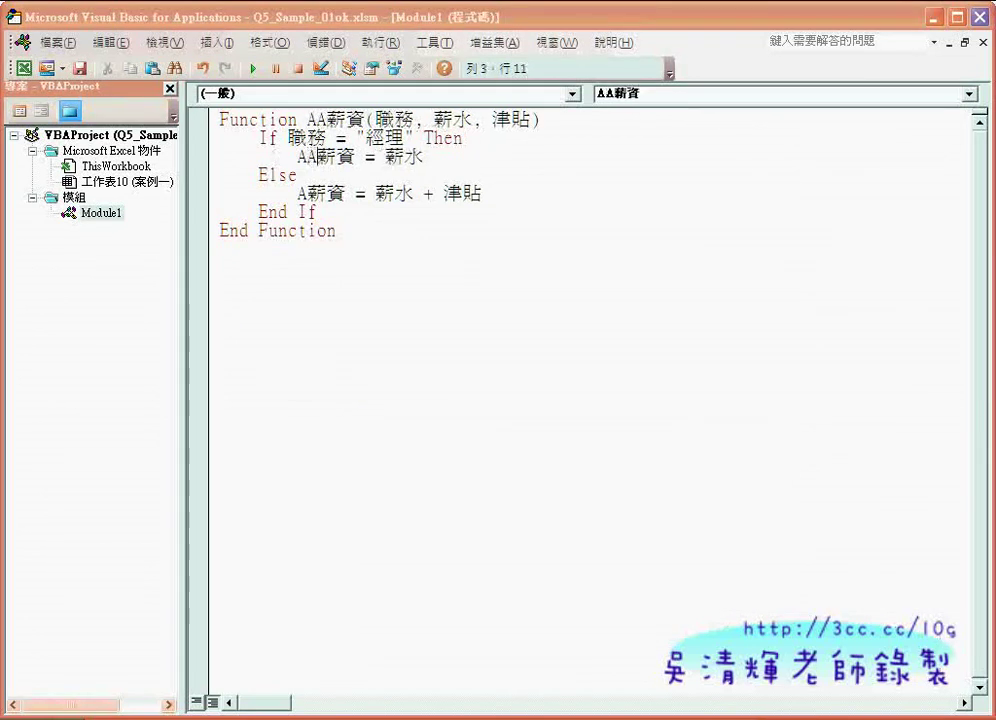
left_click(308, 193)
type("A")
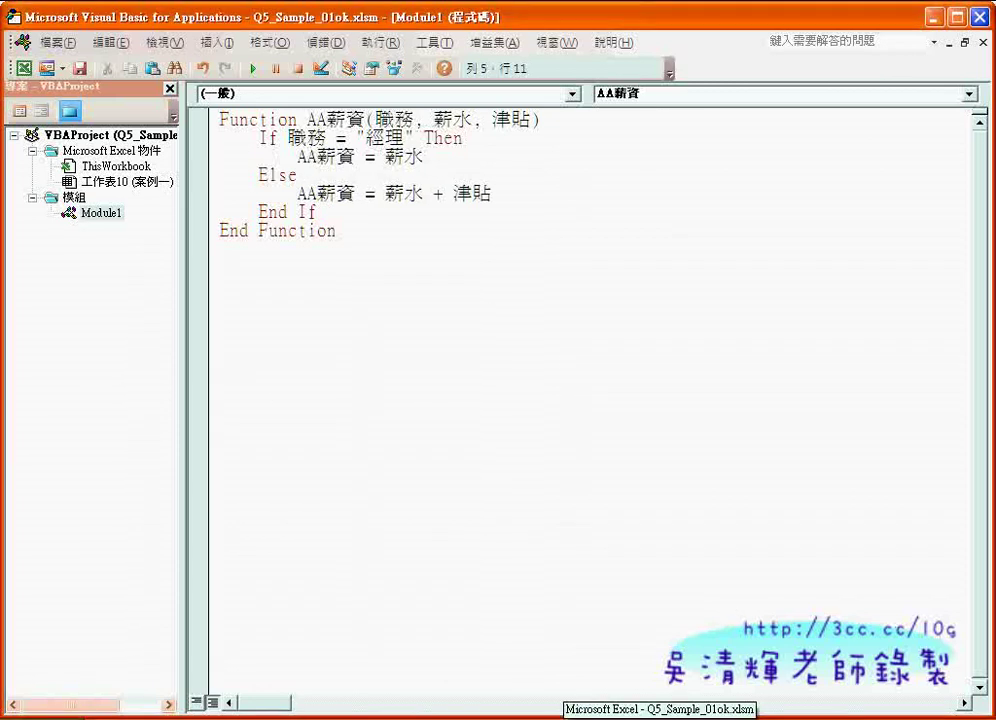
key("alt+F11")
left_click(286, 163)
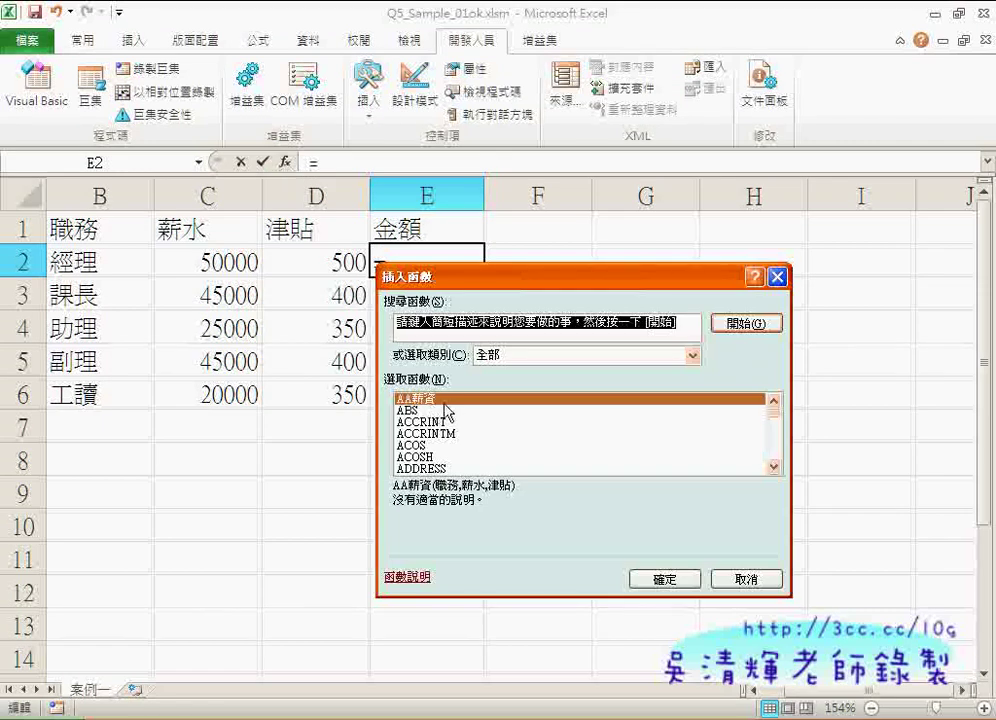
- Insert =AA薪資(B2,C2,D2) into E2, returning 50000 for the 經理 row
left_click(674, 578)
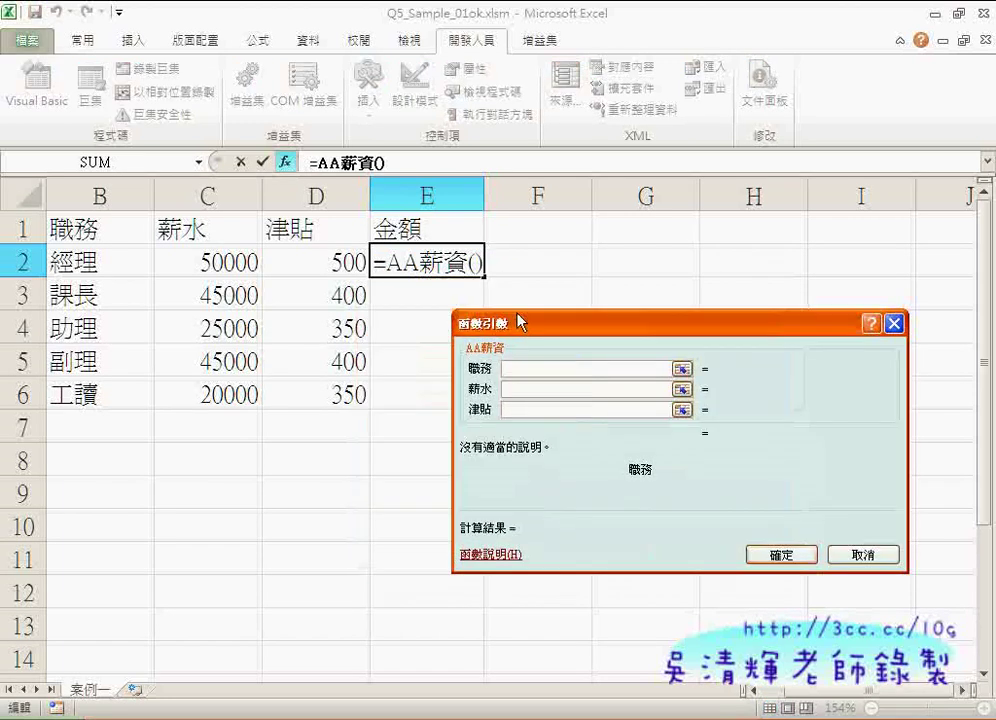
left_click(75, 262)
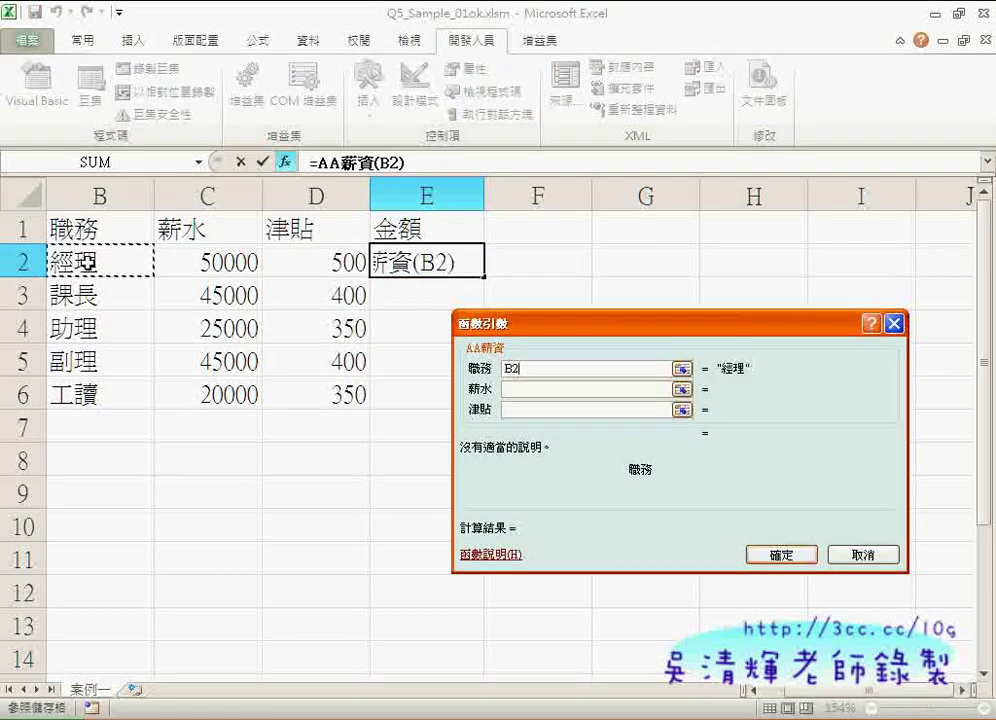
left_click(537, 396)
left_click(238, 266)
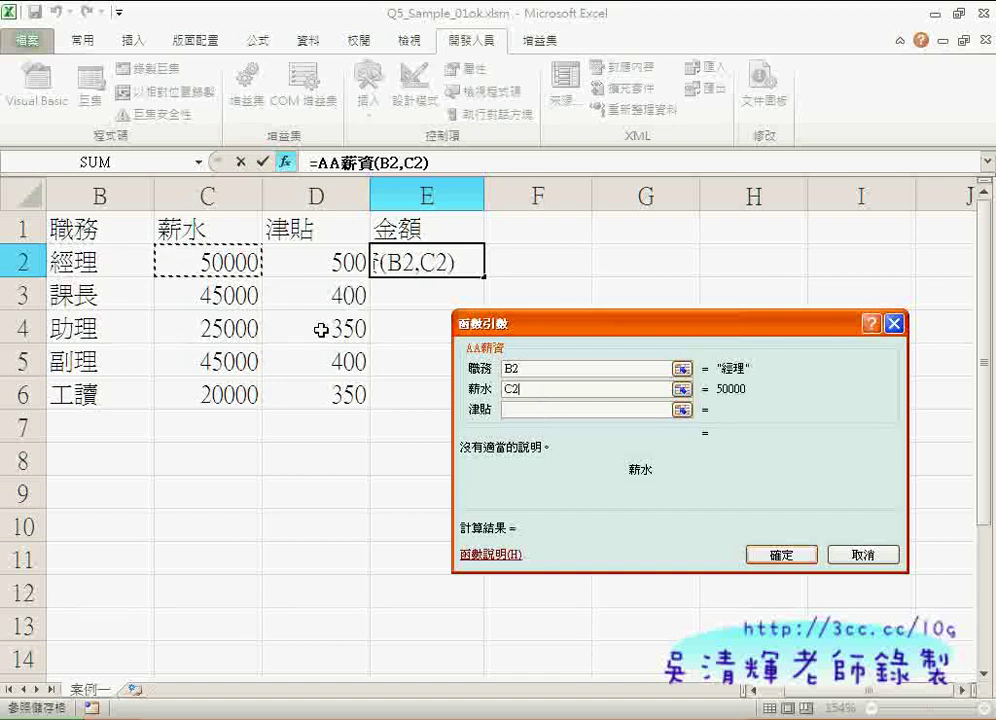
key("Tab")
left_click(335, 262)
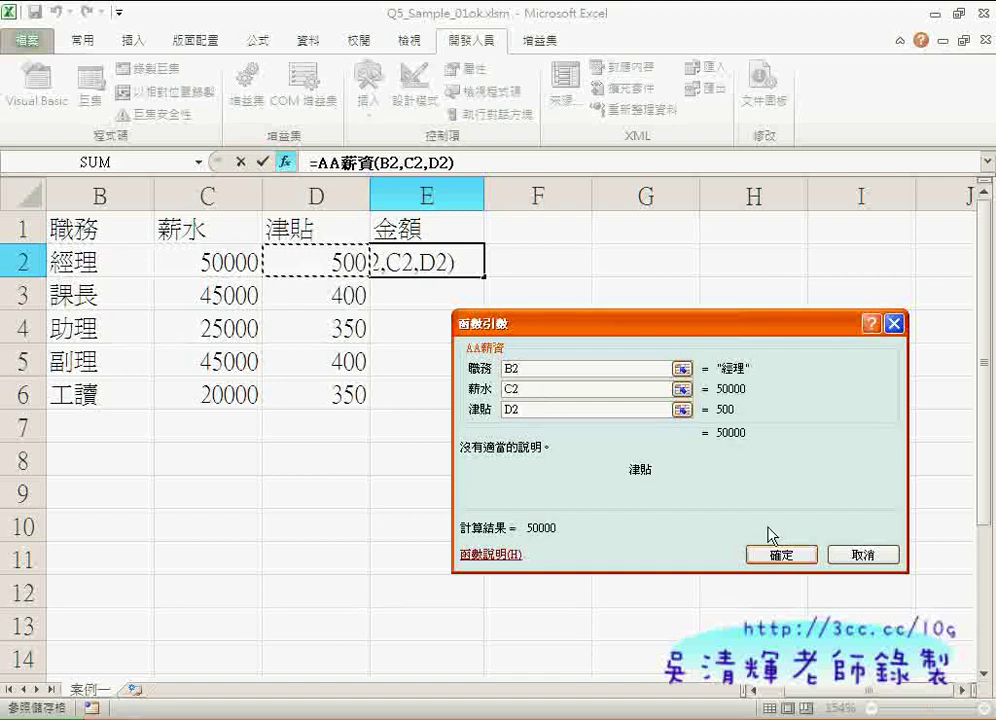
left_click(781, 554)
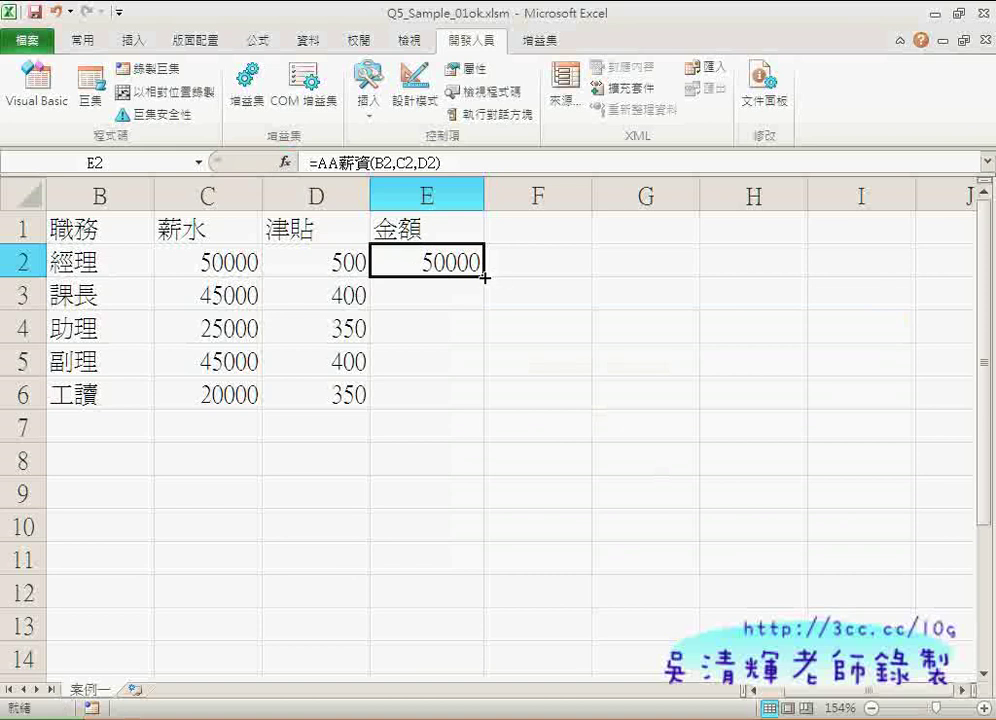
- Fill the E2 formula down through E6, giving 45400, 25350, 45400 and 20350
left_click_drag(484, 278, 483, 407)
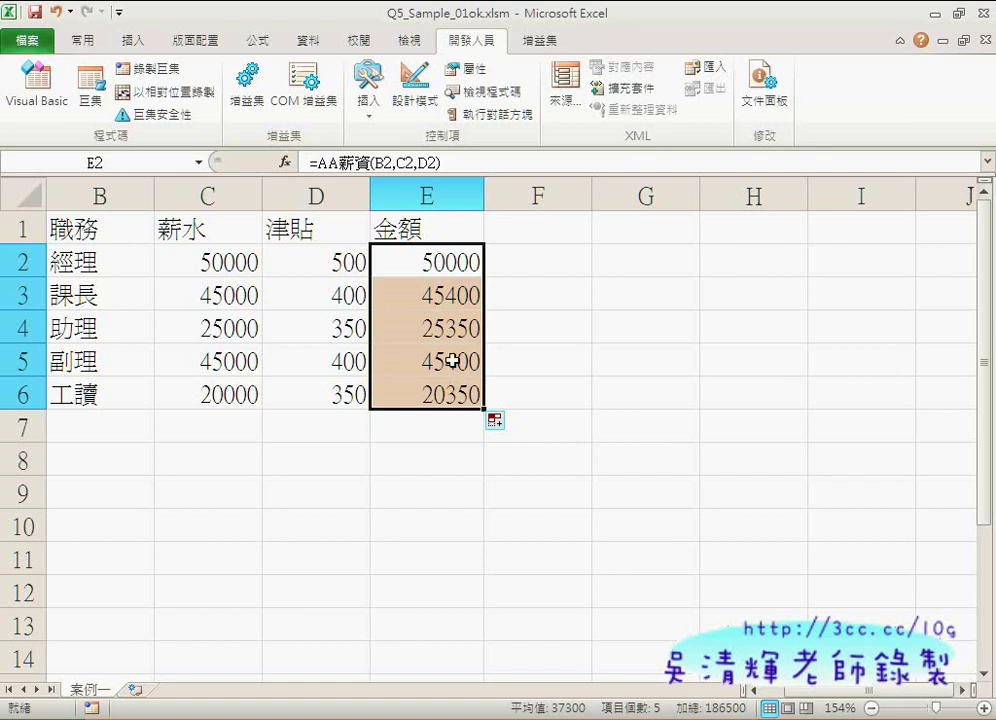
- Open the Visual Basic editor from the Developer tab to view the AA薪資 code
left_click(38, 90)
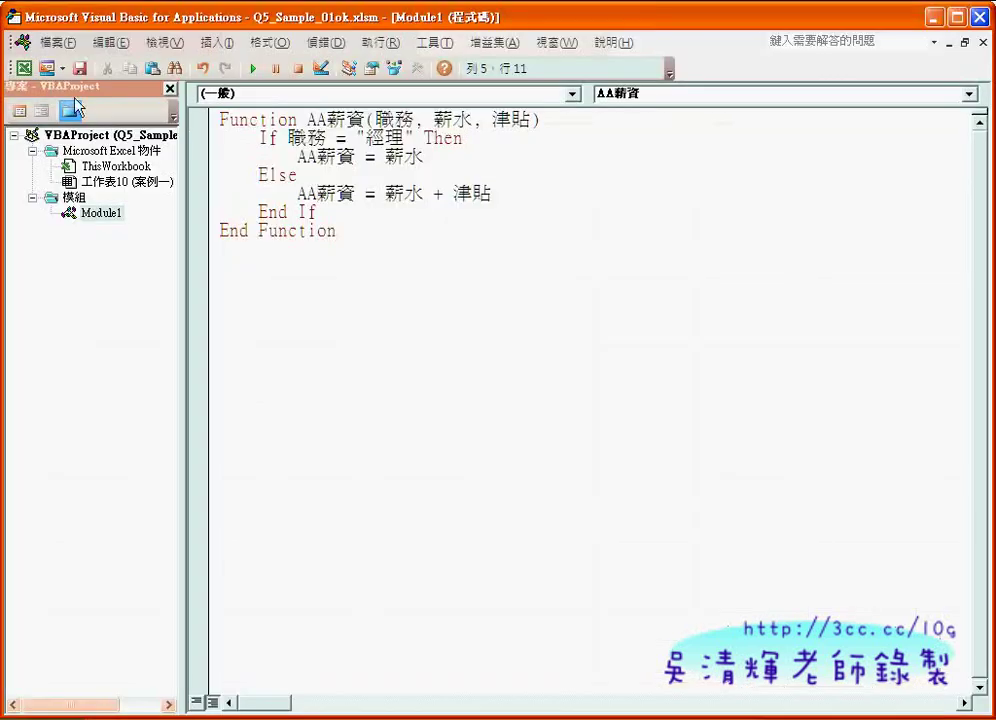